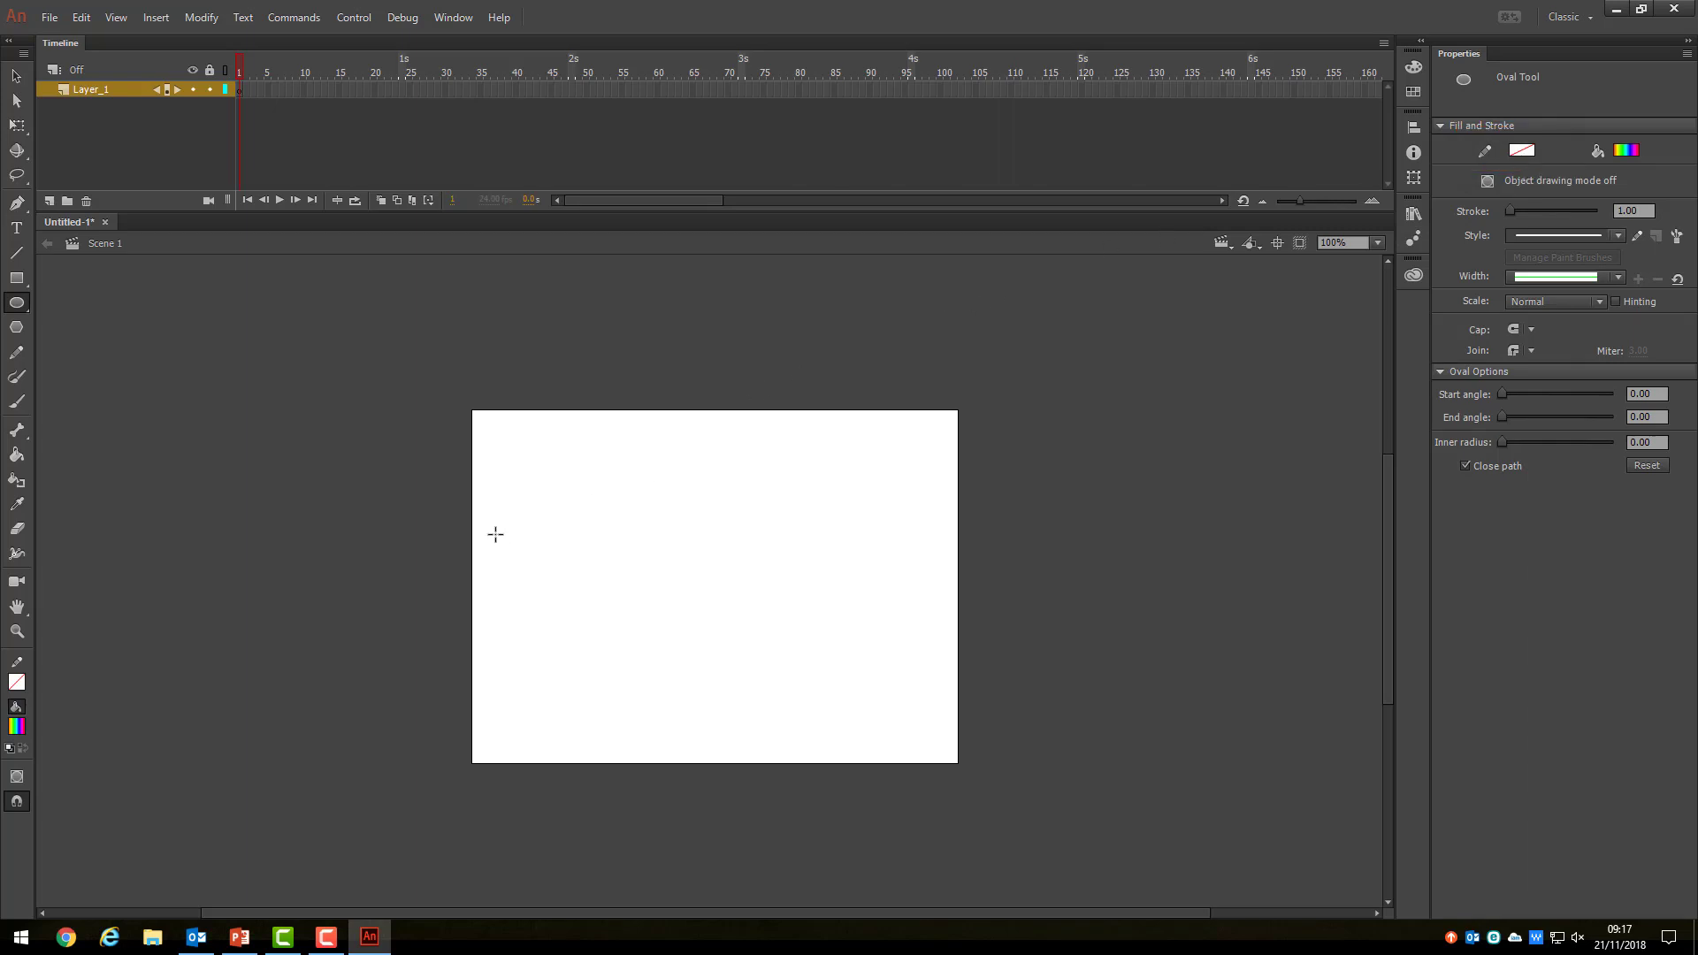
- Draw a rainbow-gradient circle about 162 px wide in the left part of the stage and create a motion tween on its frame
{"action": "left_click_drag", "start_coordinate": [496, 534], "coordinate": [638, 664]}
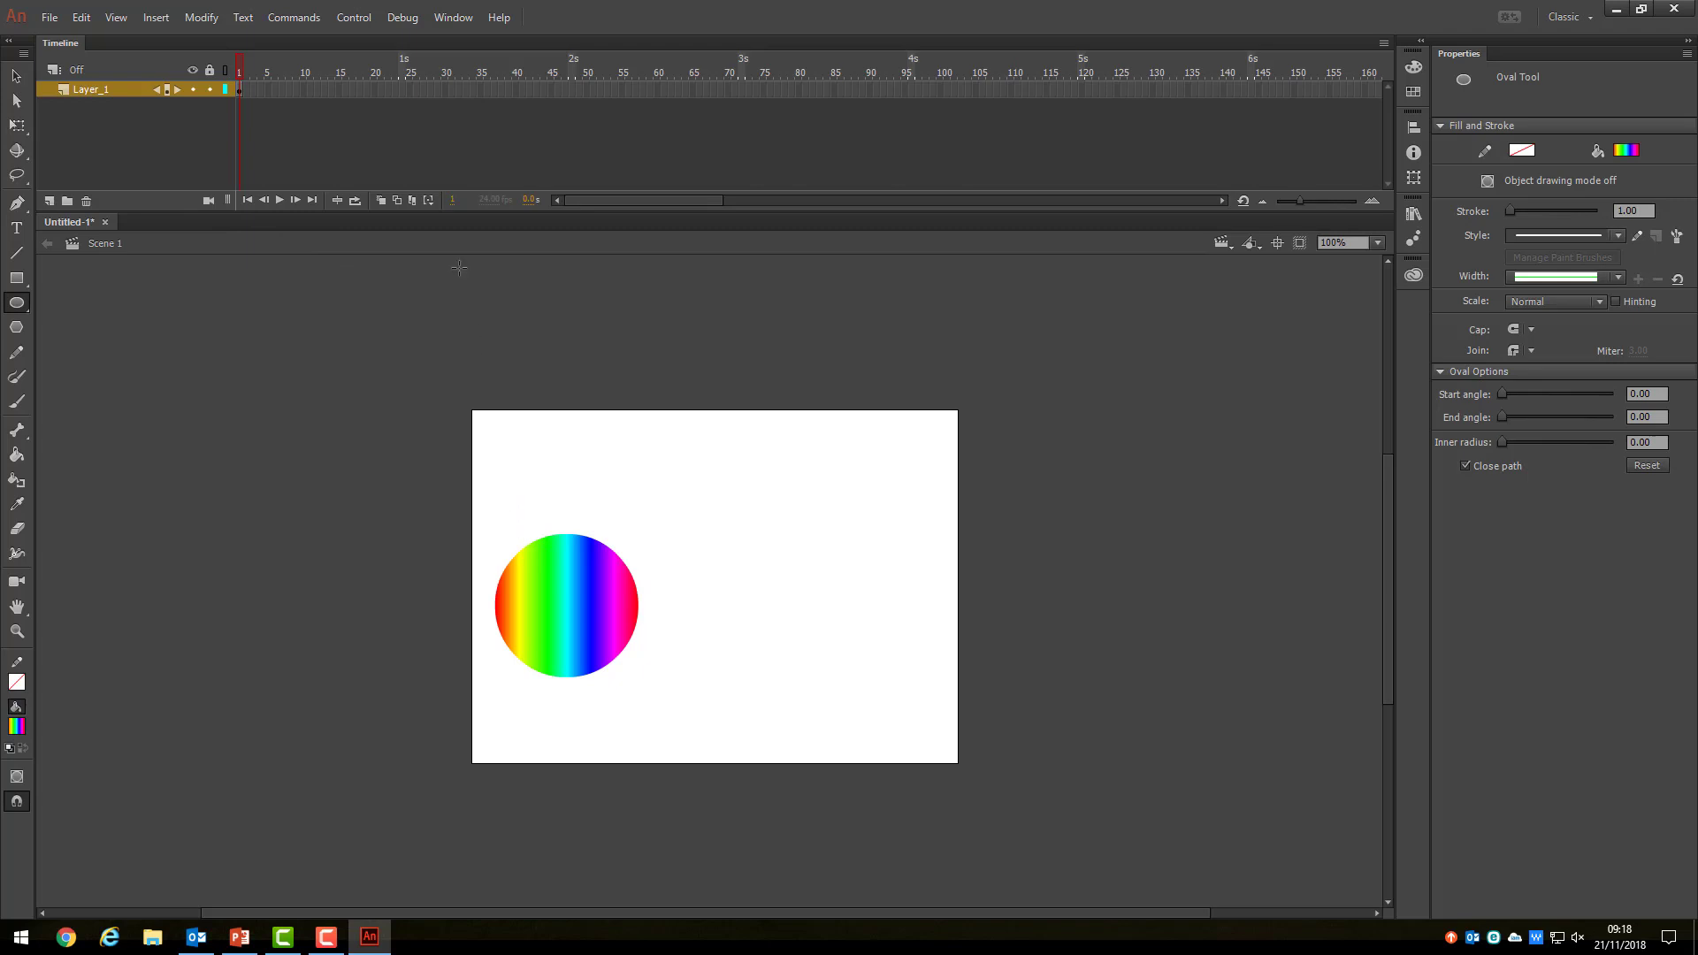
{"action": "right_click", "coordinate": [241, 90]}
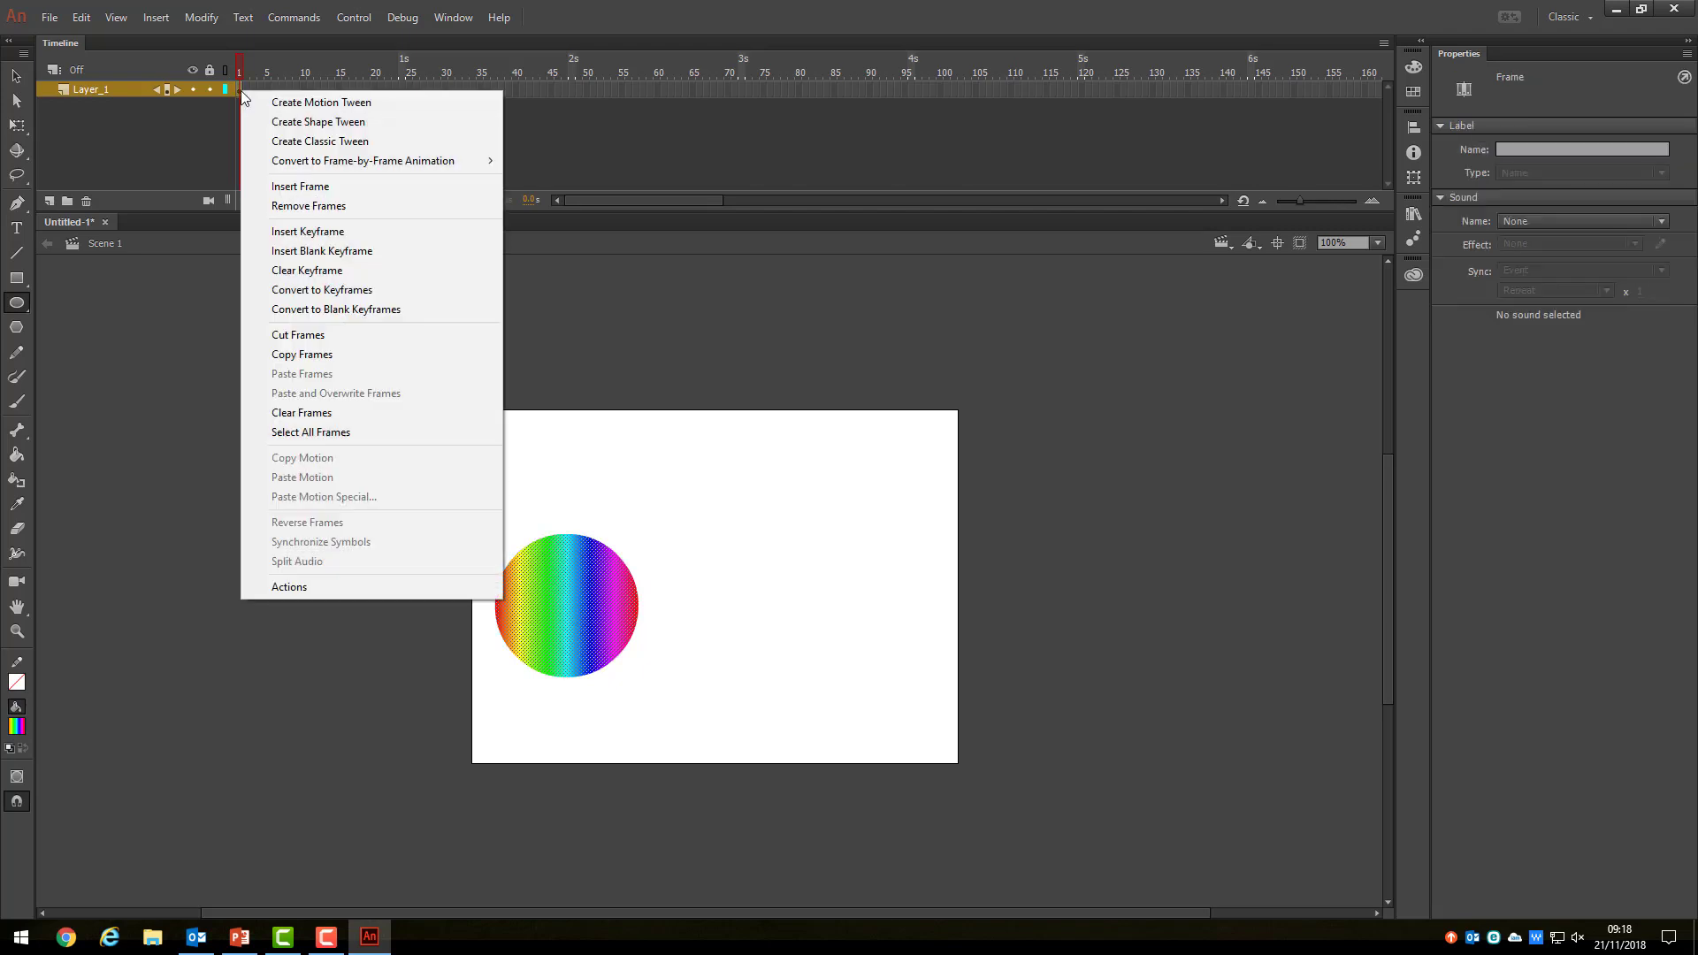
{"action": "left_click", "coordinate": [394, 105]}
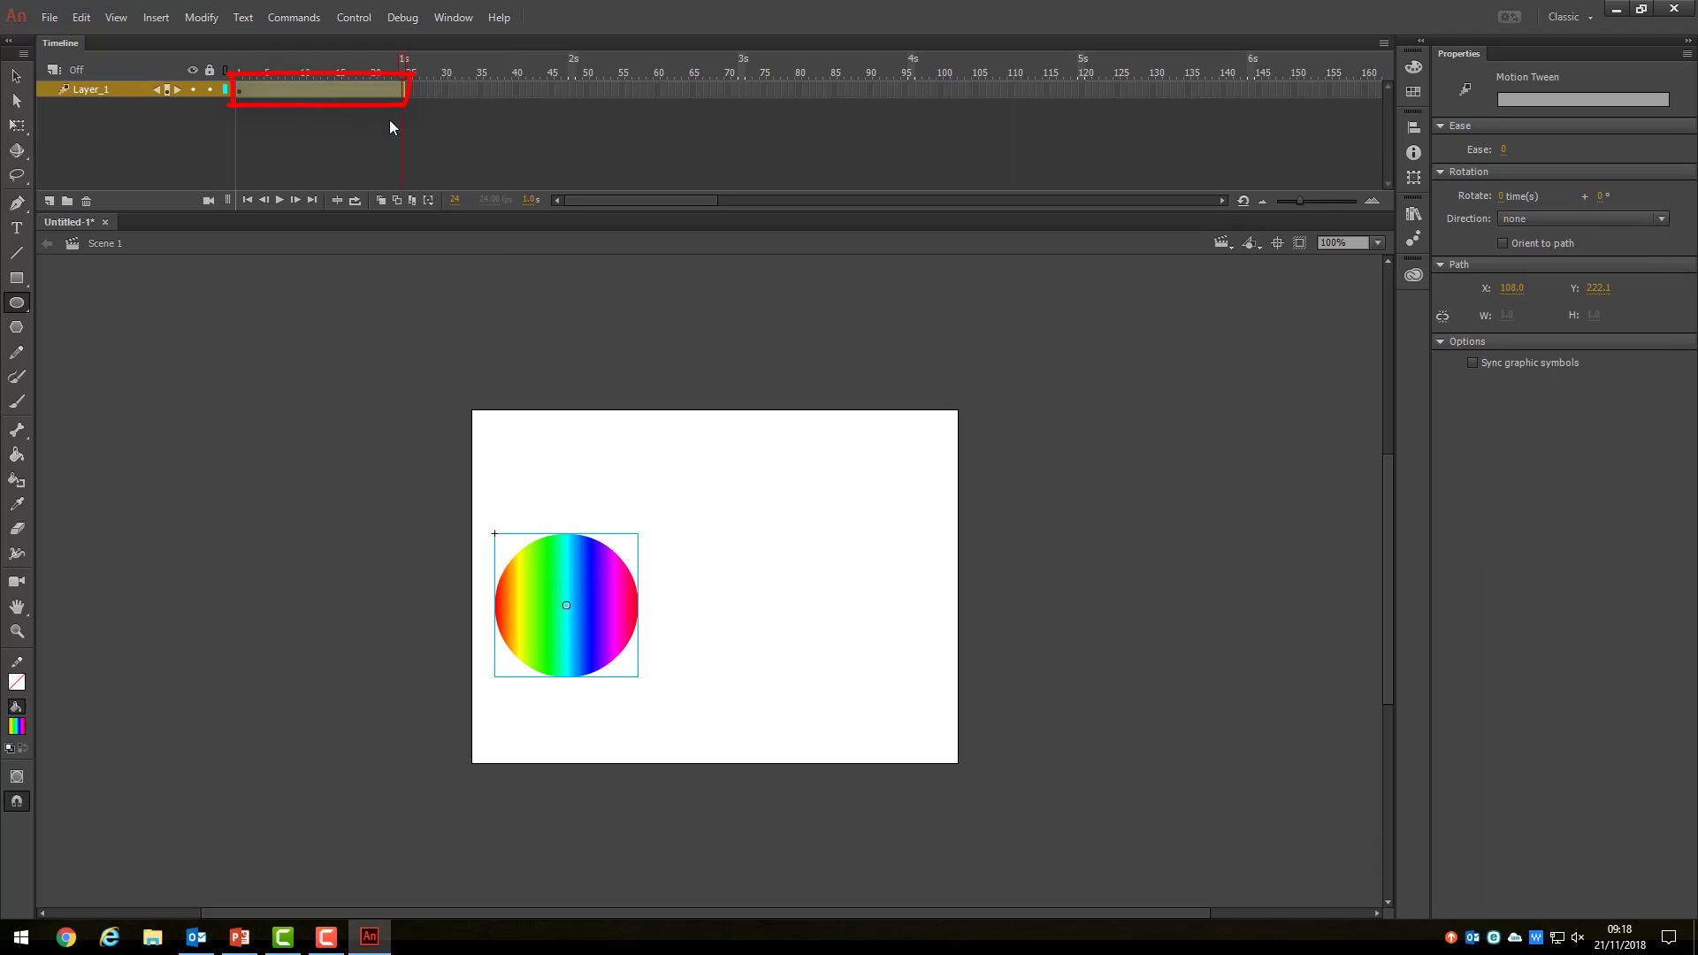
- Set the motion tween to rotate 1 time in the clockwise (CW) direction
{"action": "left_click", "coordinate": [389, 119]}
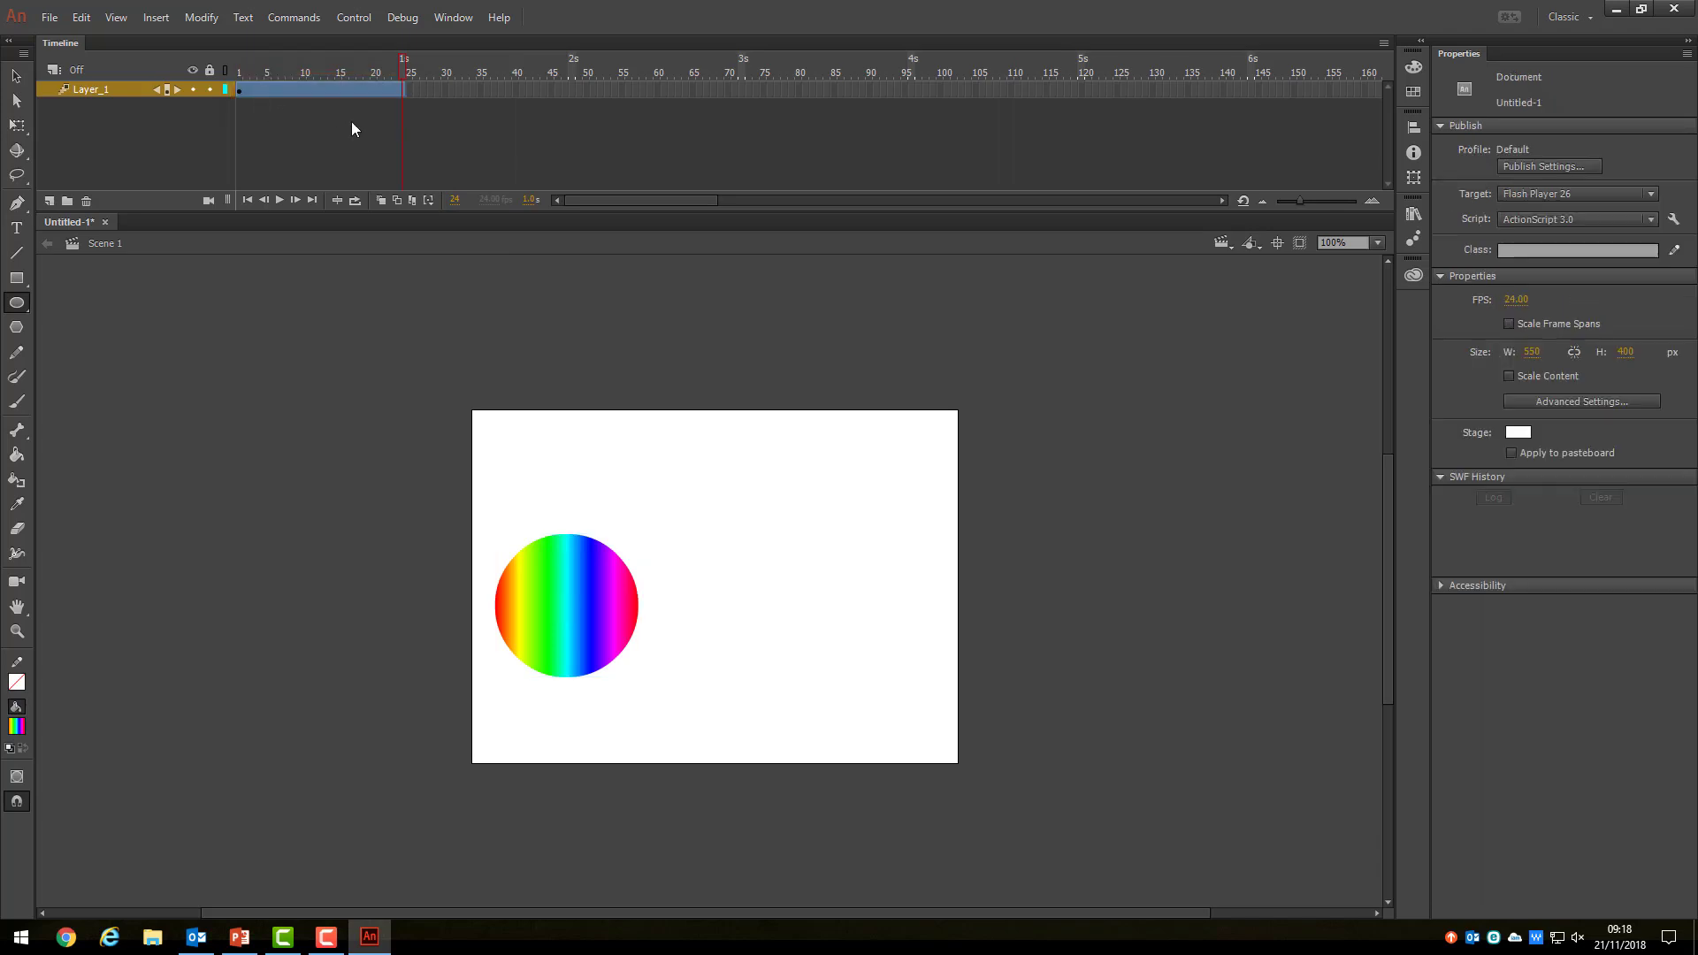
{"action": "left_click", "coordinate": [399, 92]}
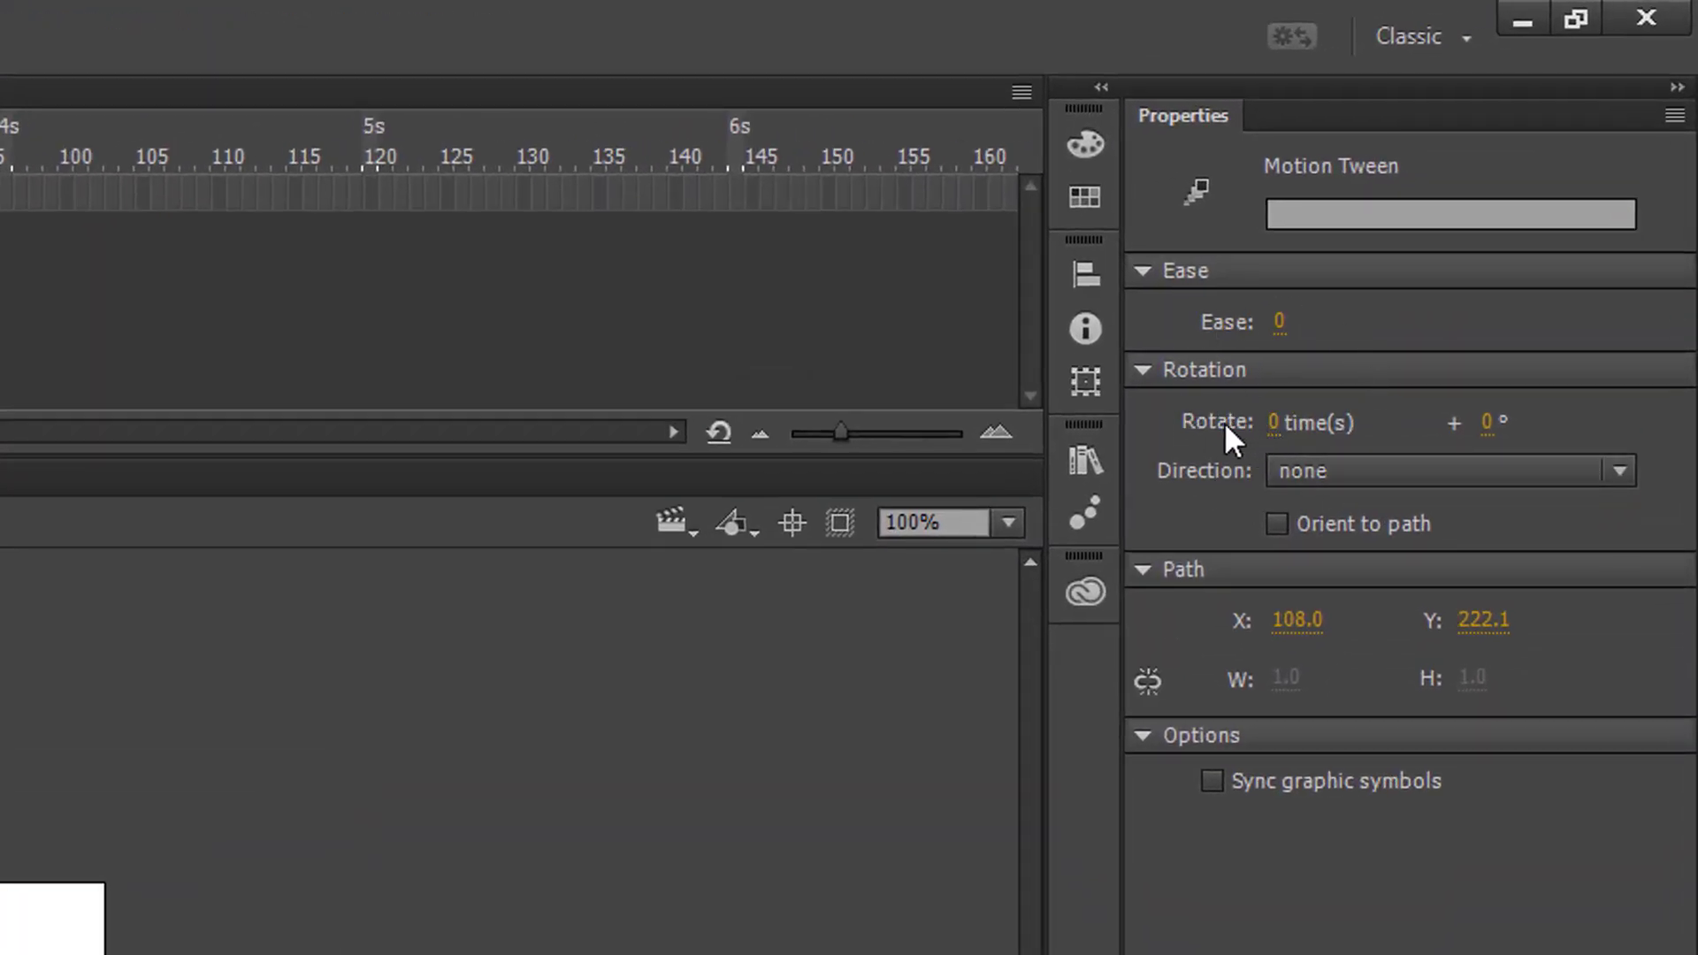
{"action": "left_click", "coordinate": [1278, 423]}
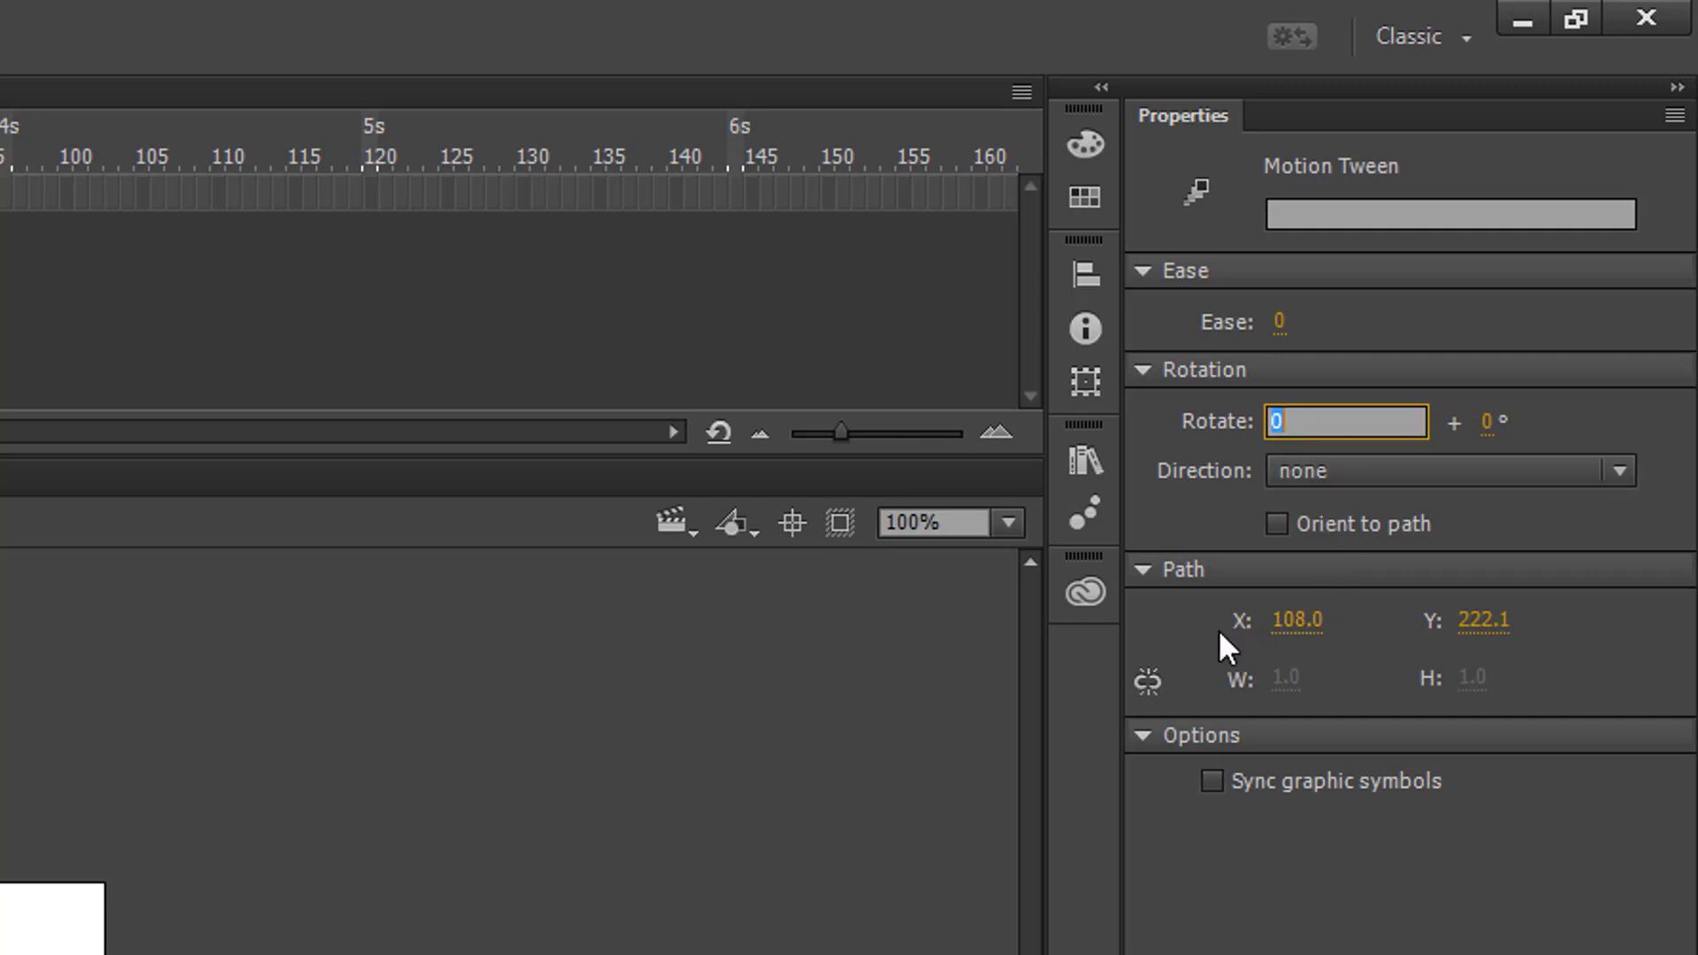
{"action": "type", "text": "1"}
{"action": "left_click", "coordinate": [1456, 463]}
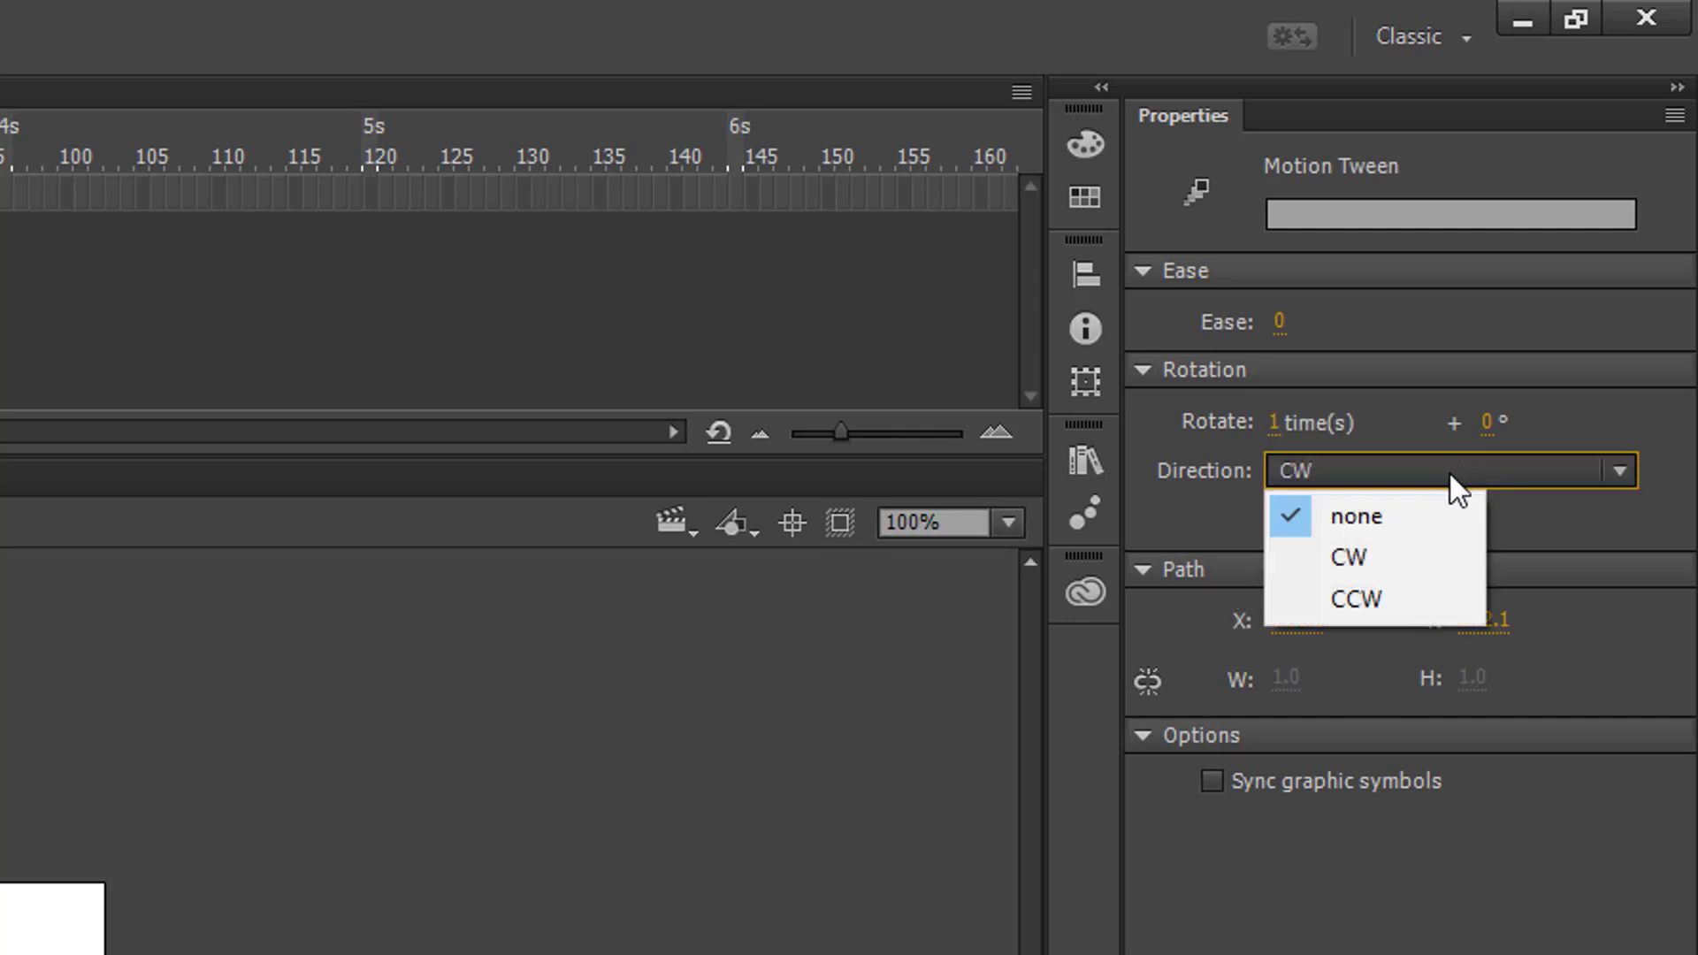
{"action": "left_click", "coordinate": [1383, 560]}
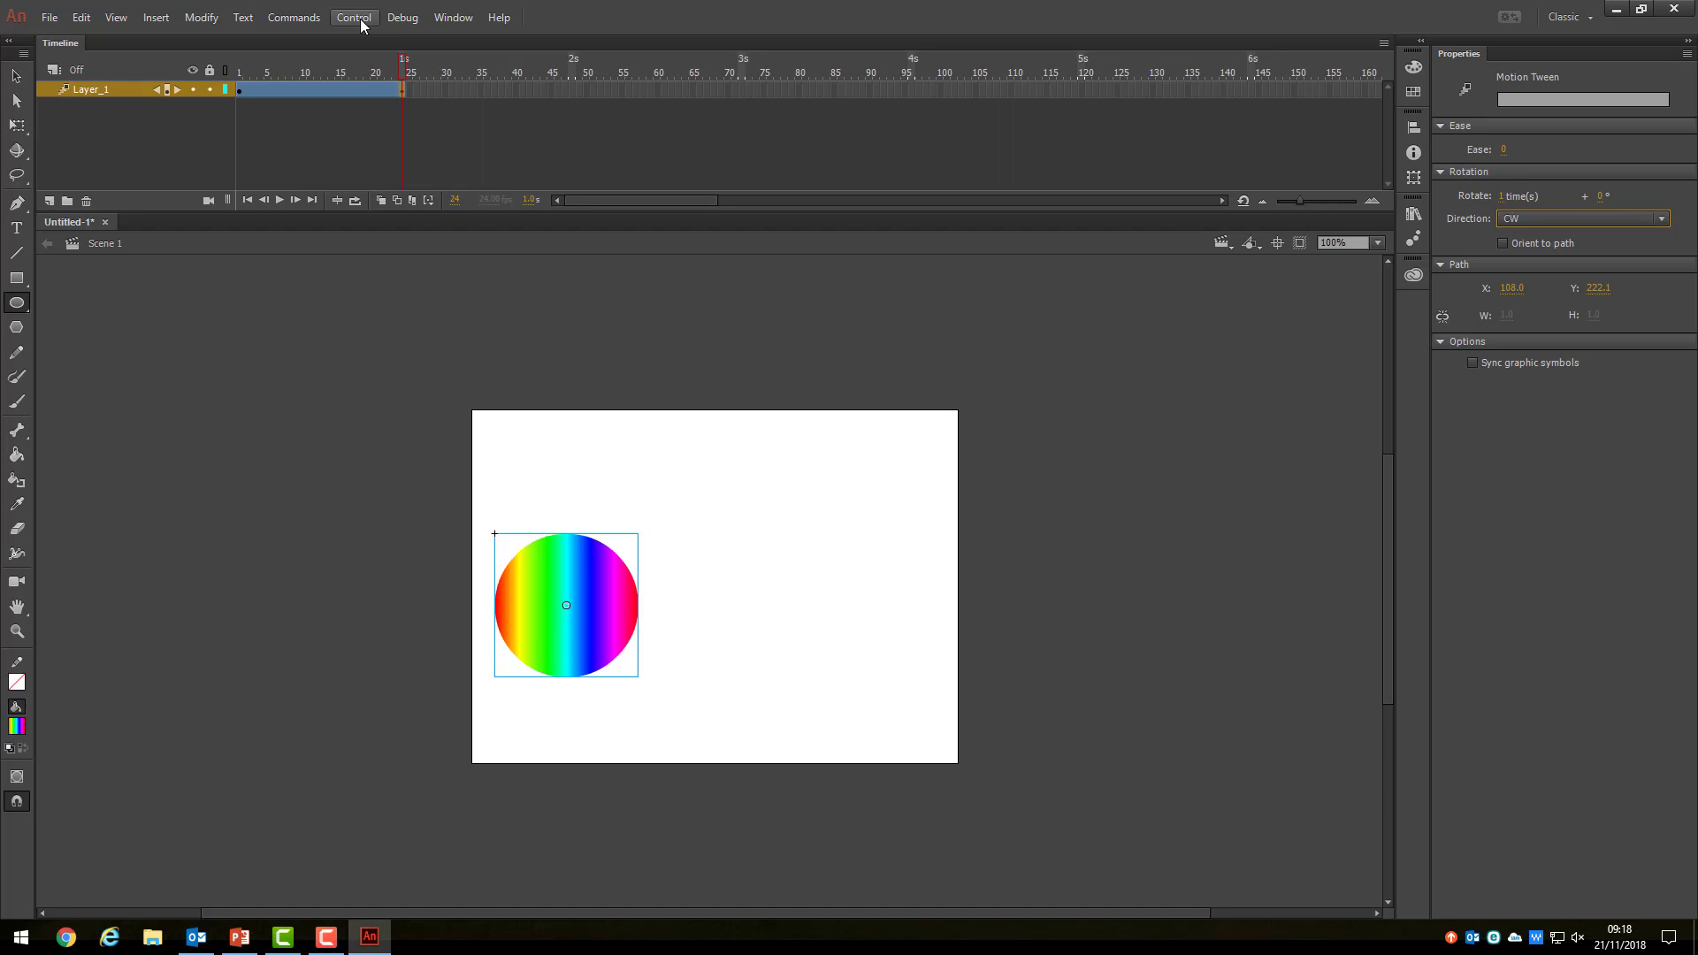
- Test the movie to check the circle's rotation on the spot, and close the preview
{"action": "left_click", "coordinate": [361, 25]}
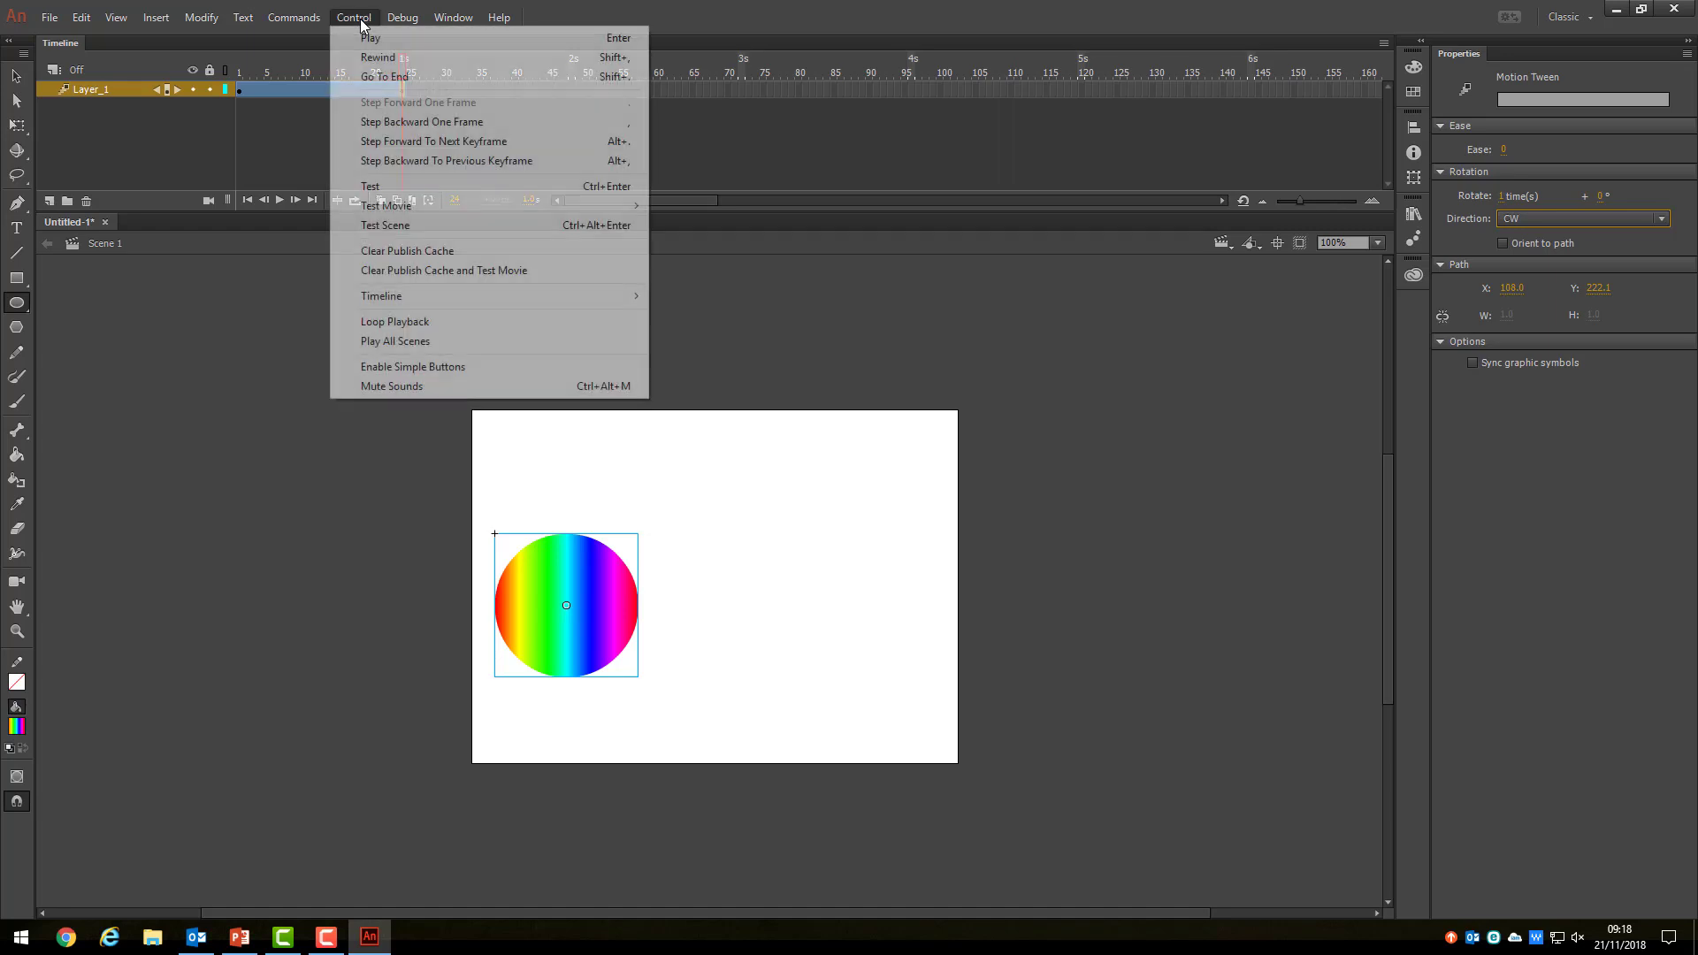
{"action": "left_click", "coordinate": [373, 186]}
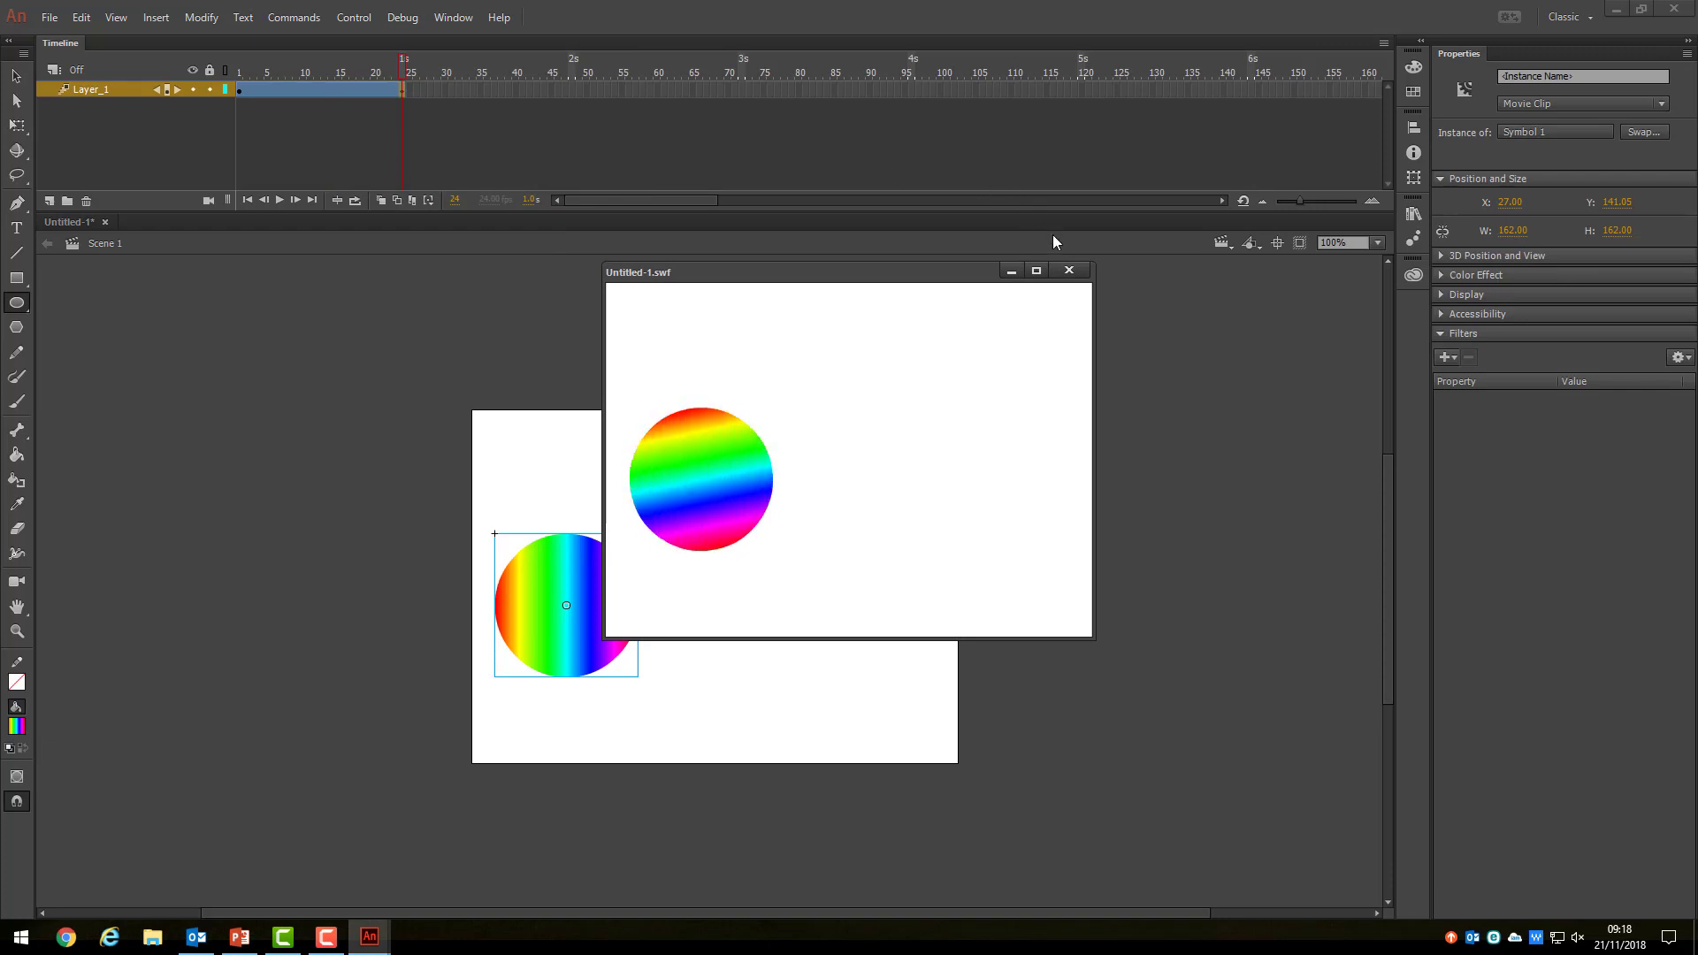
{"action": "left_click", "coordinate": [1069, 270]}
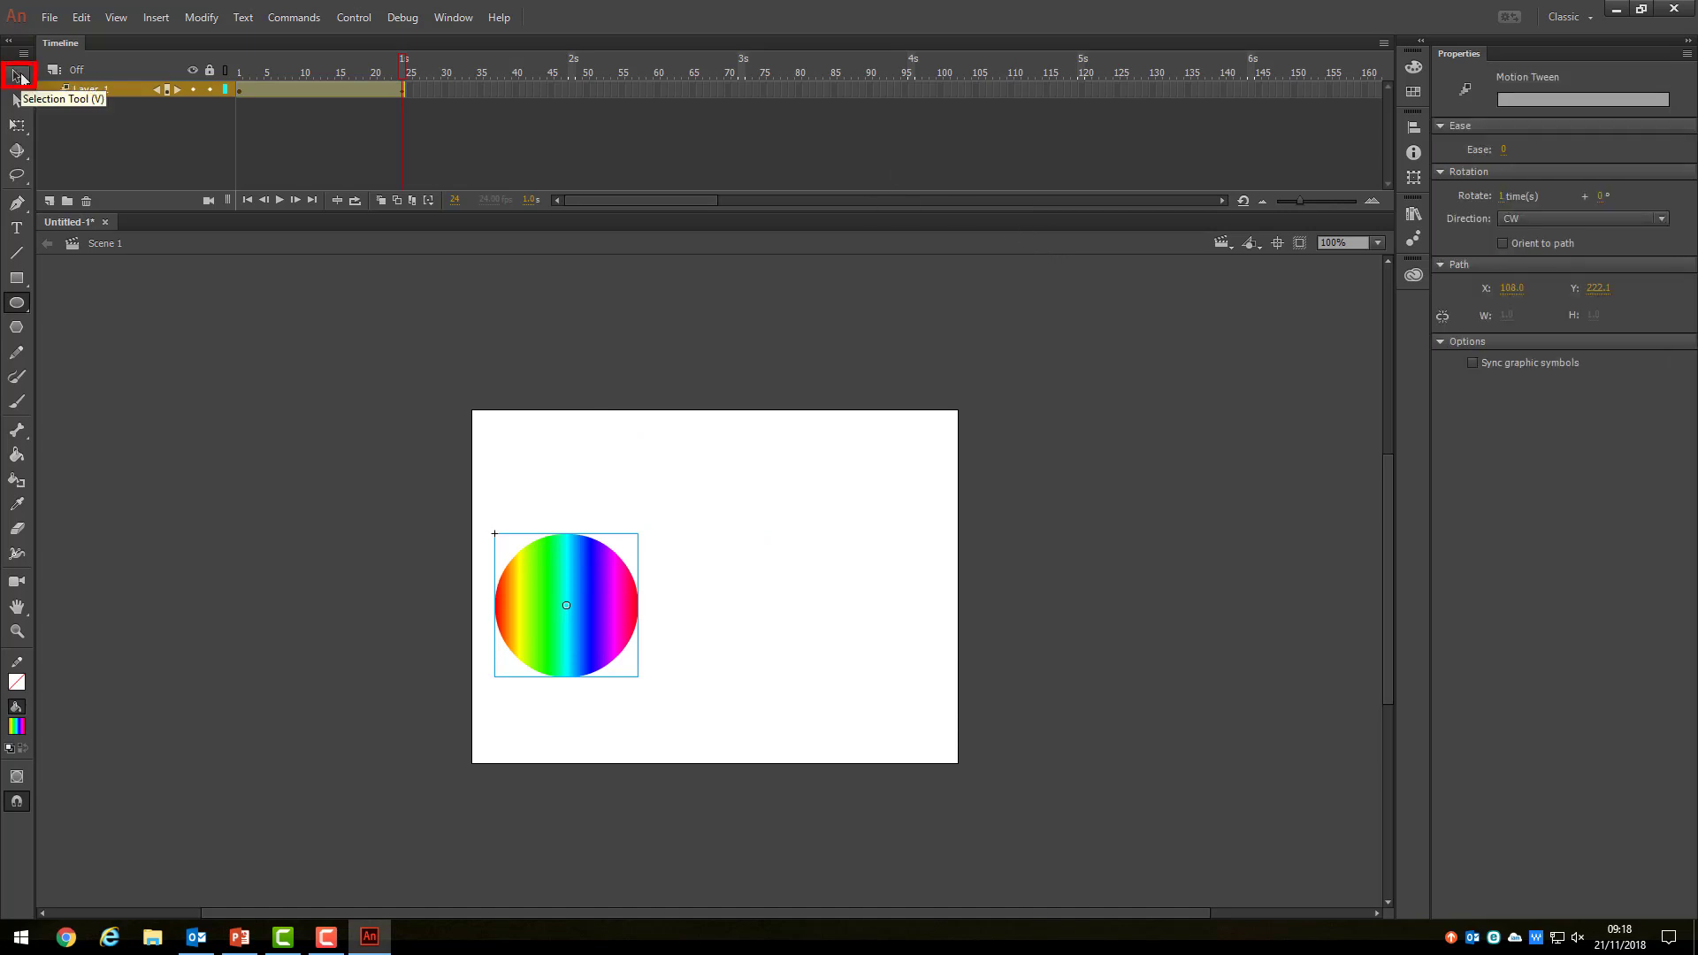
- Move the circle at frame 24 horizontally to the stage's right side, about X 382, and test the movie
{"action": "left_click", "coordinate": [19, 77]}
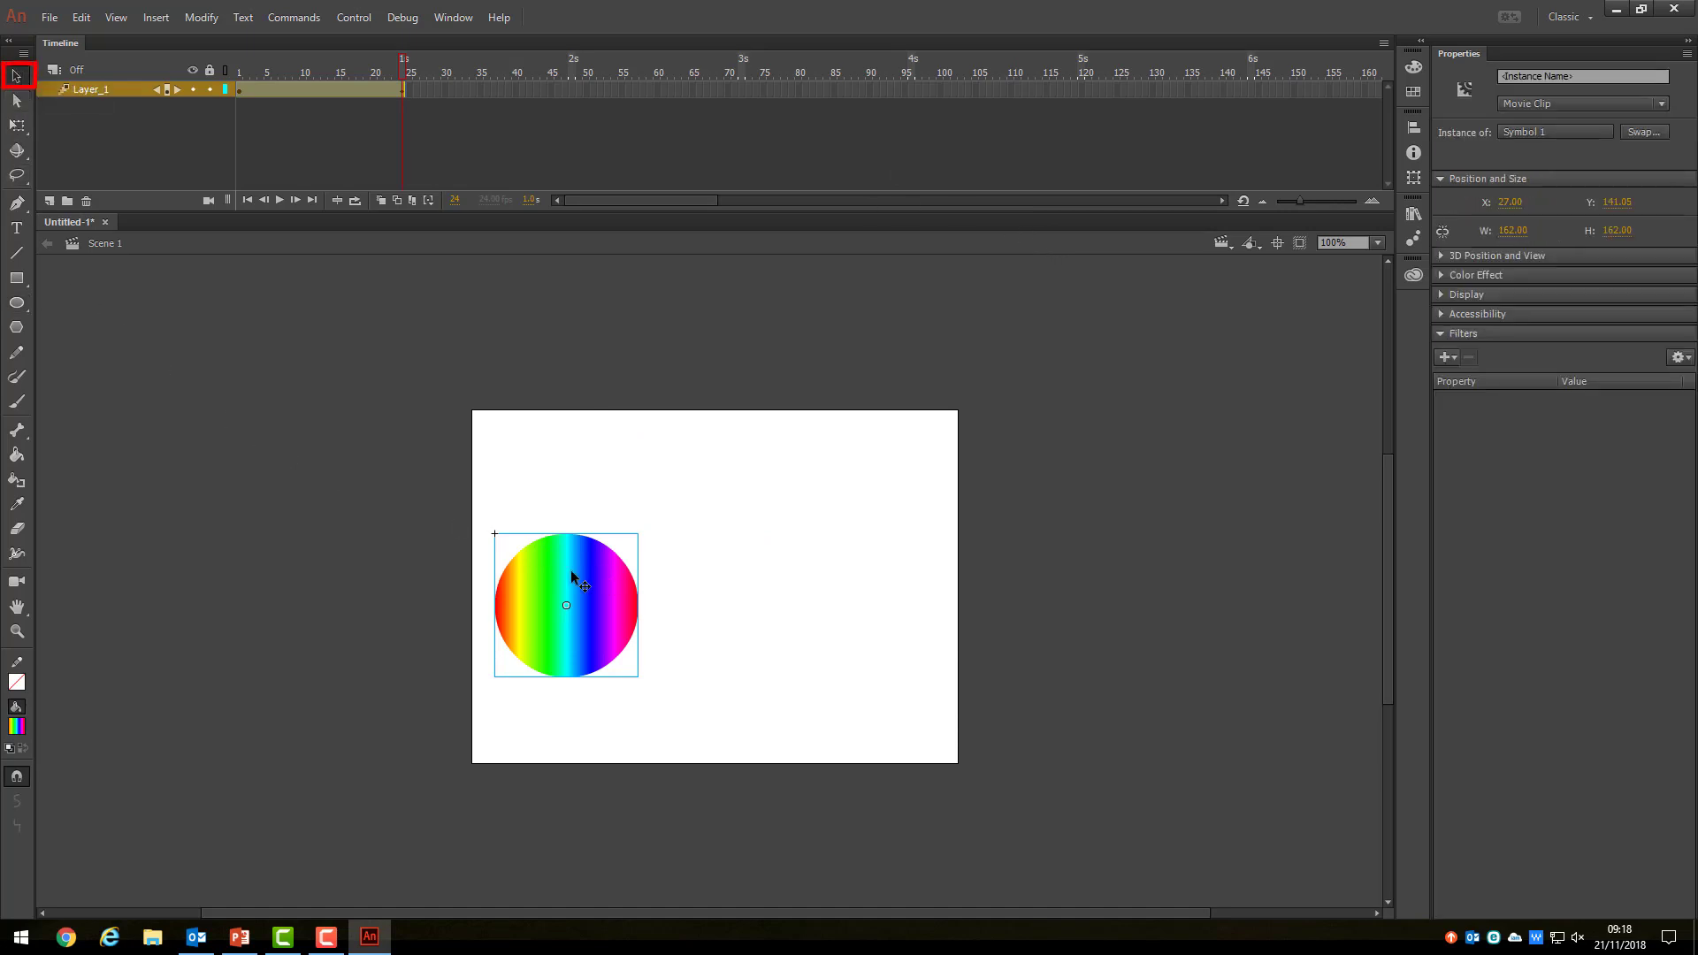
{"action": "left_click_drag", "start_coordinate": [571, 574], "coordinate": [885, 568]}
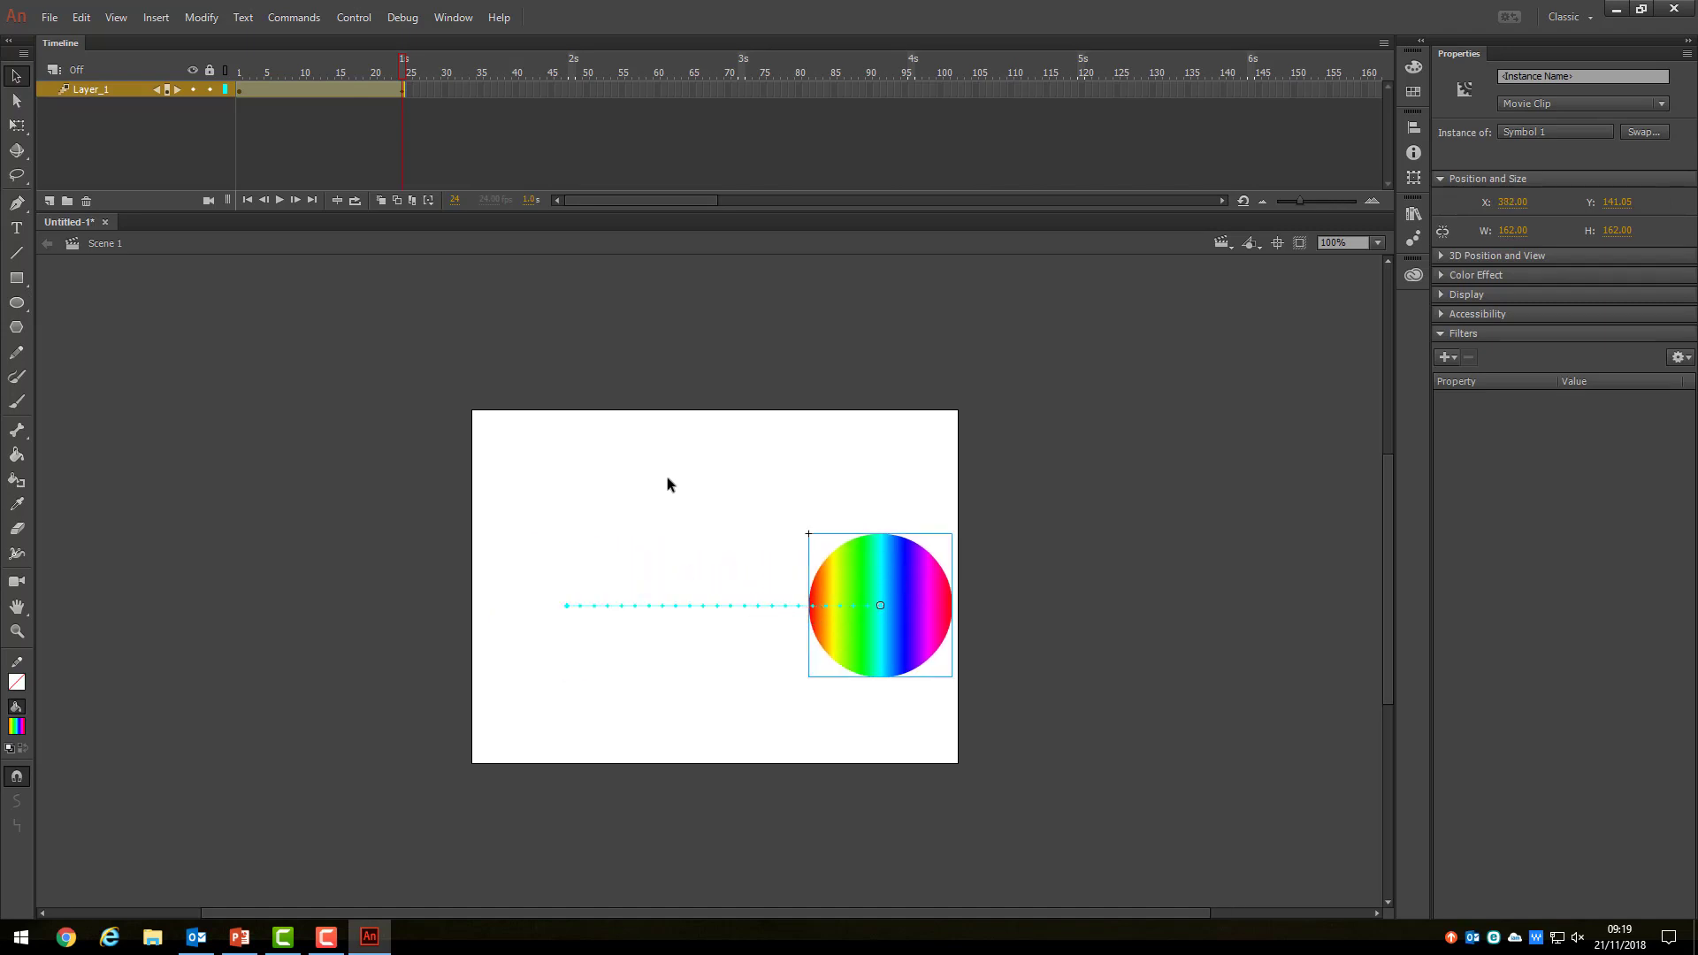
{"action": "left_click", "coordinate": [367, 19]}
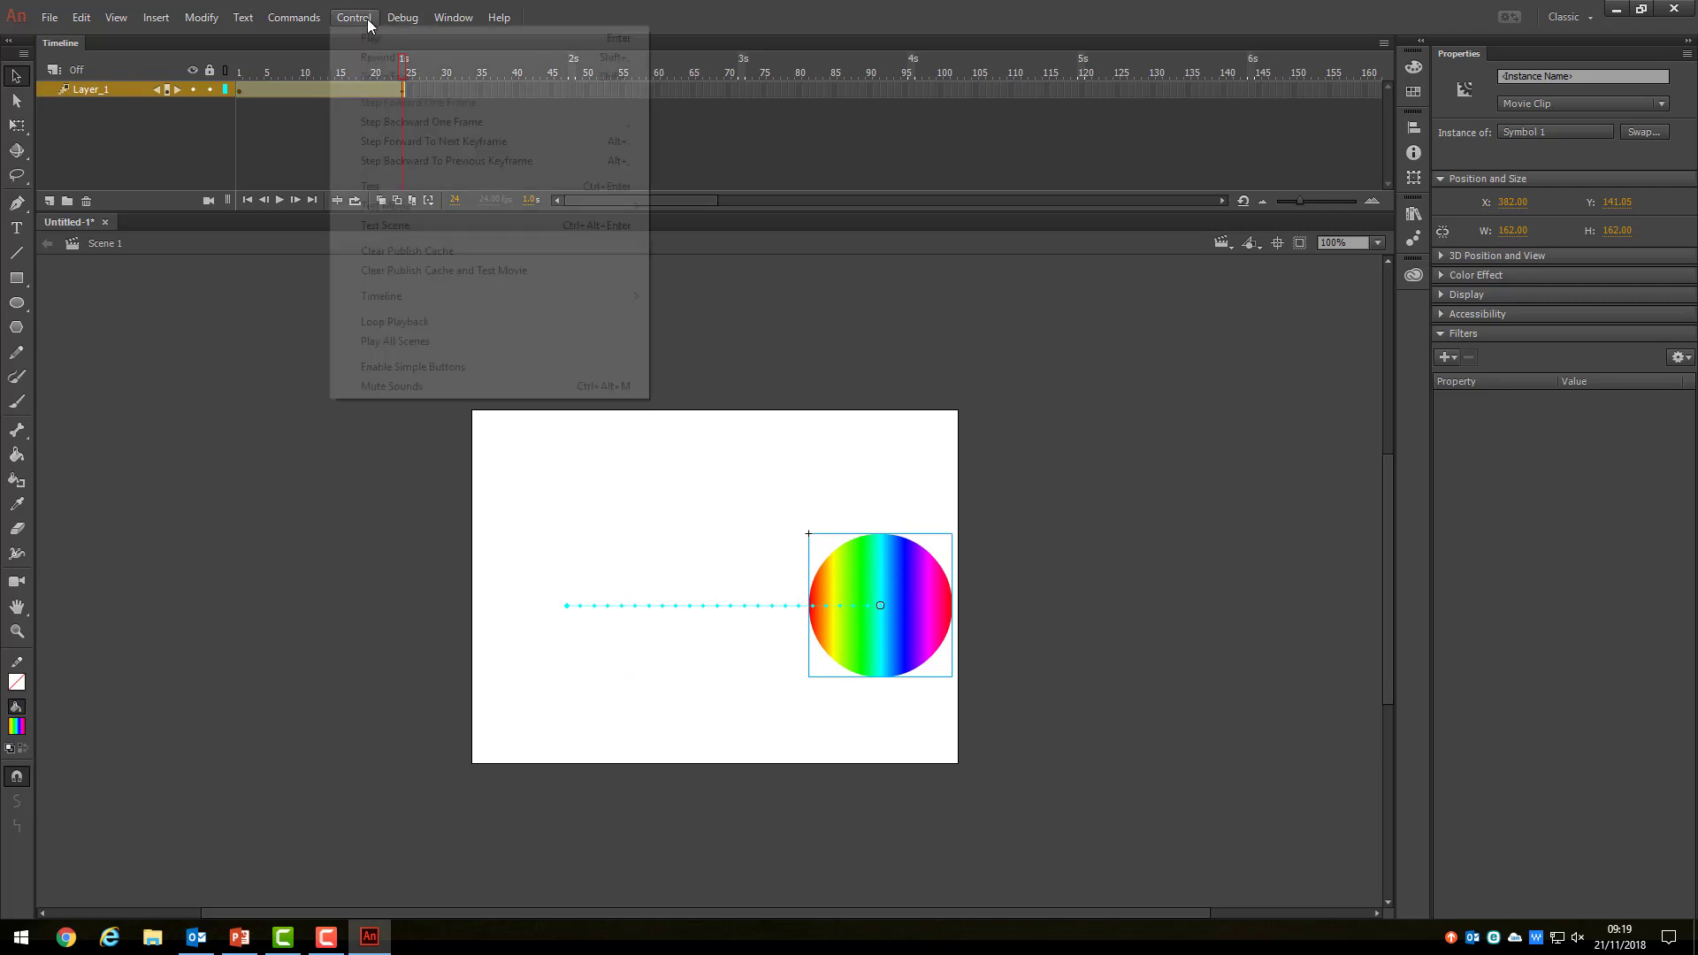
{"action": "left_click", "coordinate": [398, 185]}
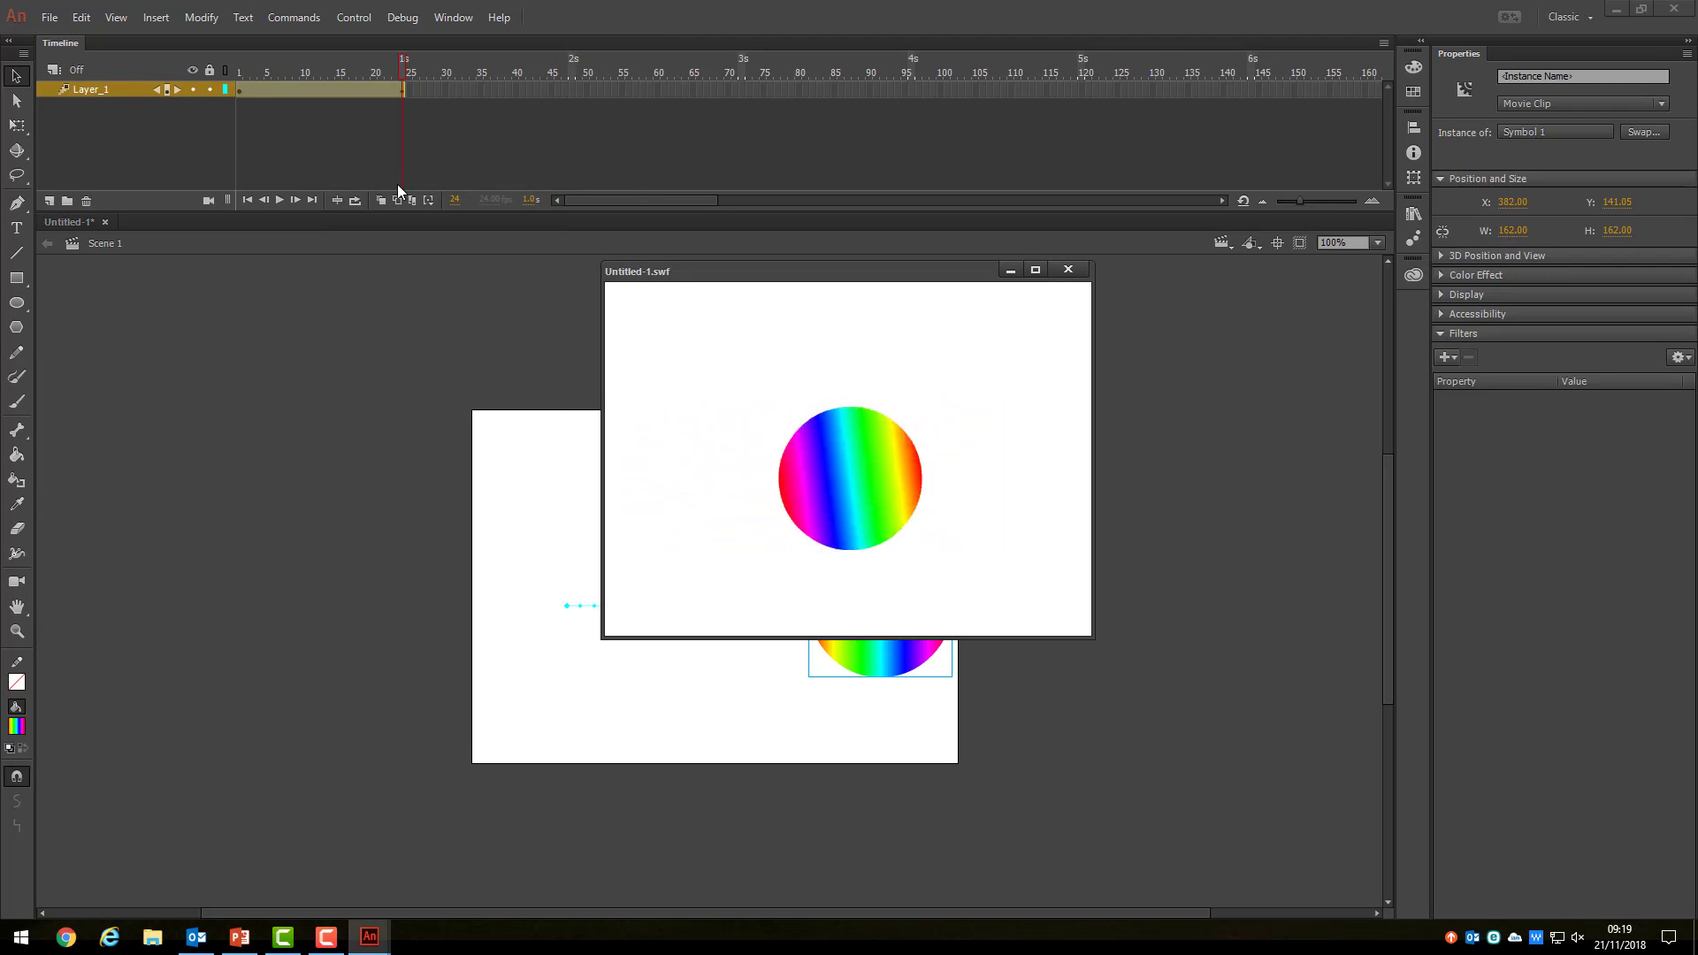
{"action": "left_click", "coordinate": [1068, 270]}
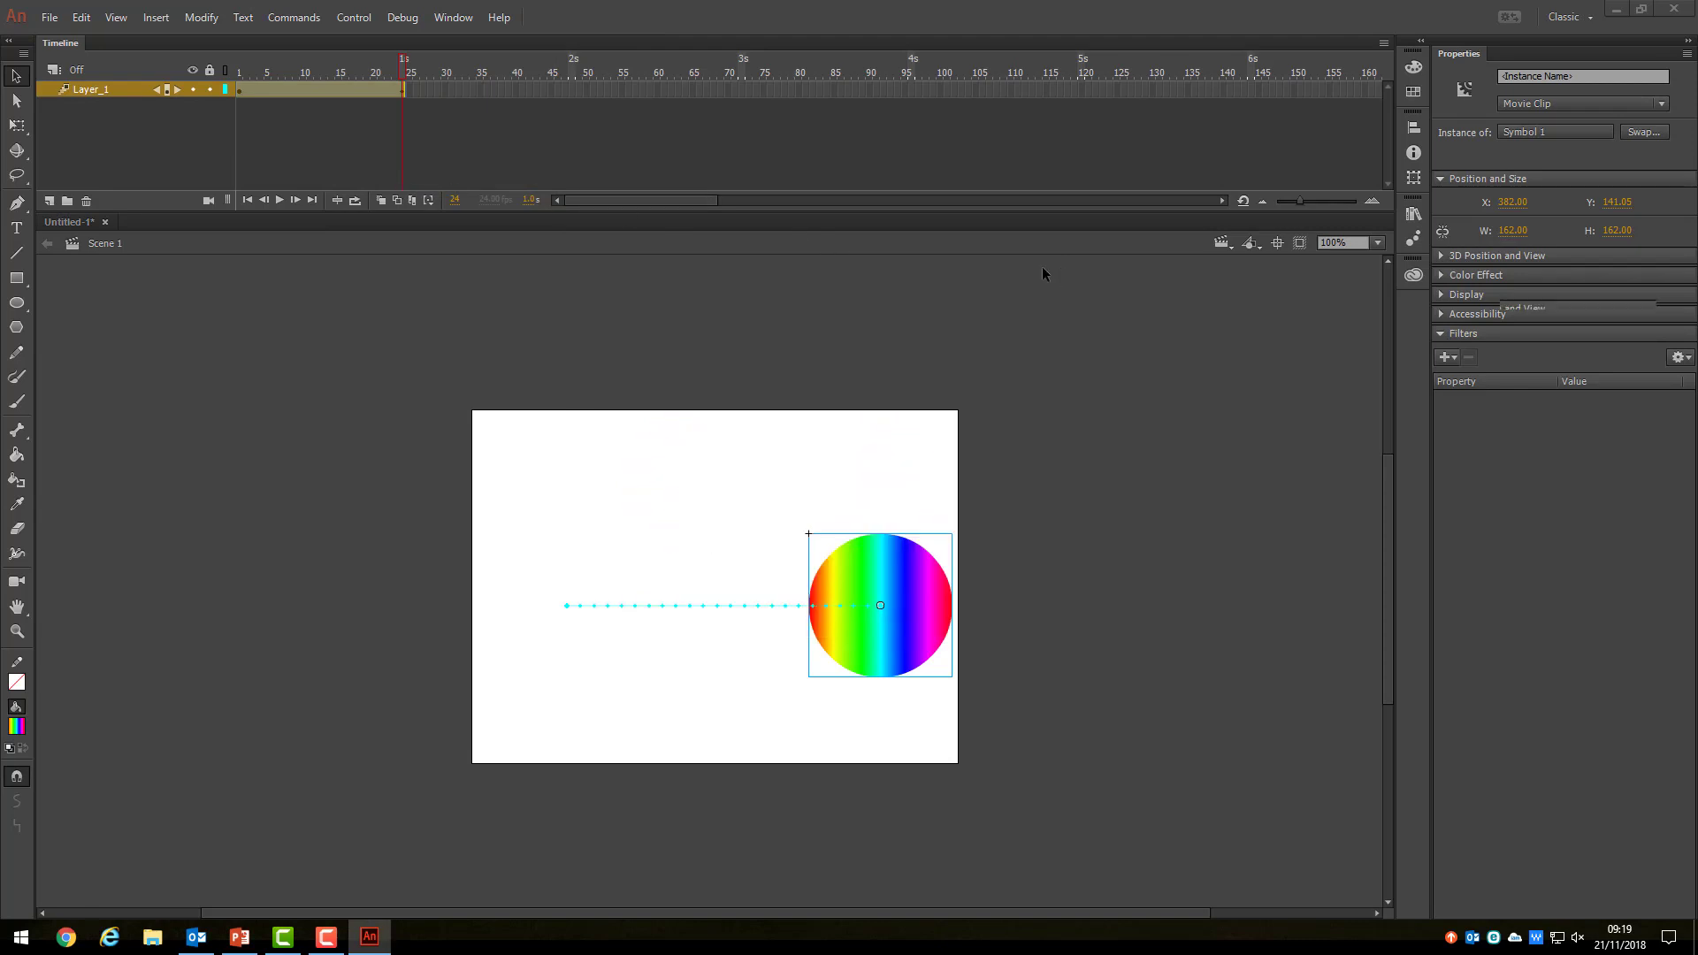
- Move the circle off the stage's left side at frame 1, about X -184, and off its right side at frame 24, about X 566
{"action": "left_click", "coordinate": [238, 90]}
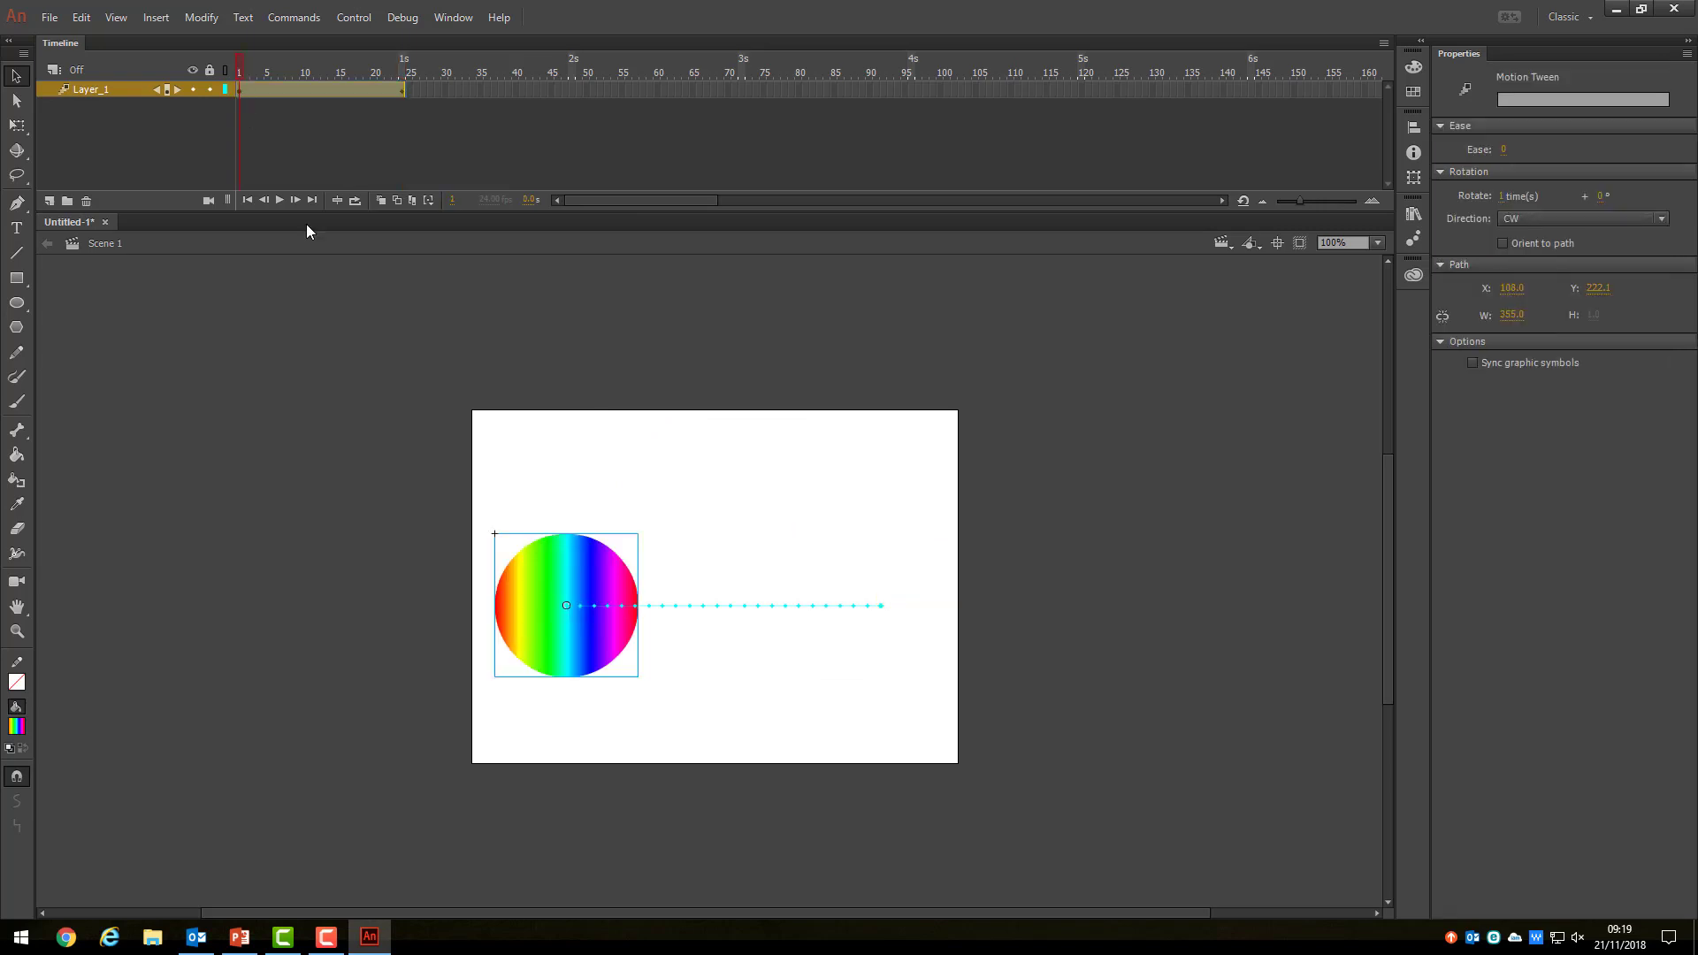
{"action": "left_click_drag", "start_coordinate": [524, 564], "coordinate": [336, 564]}
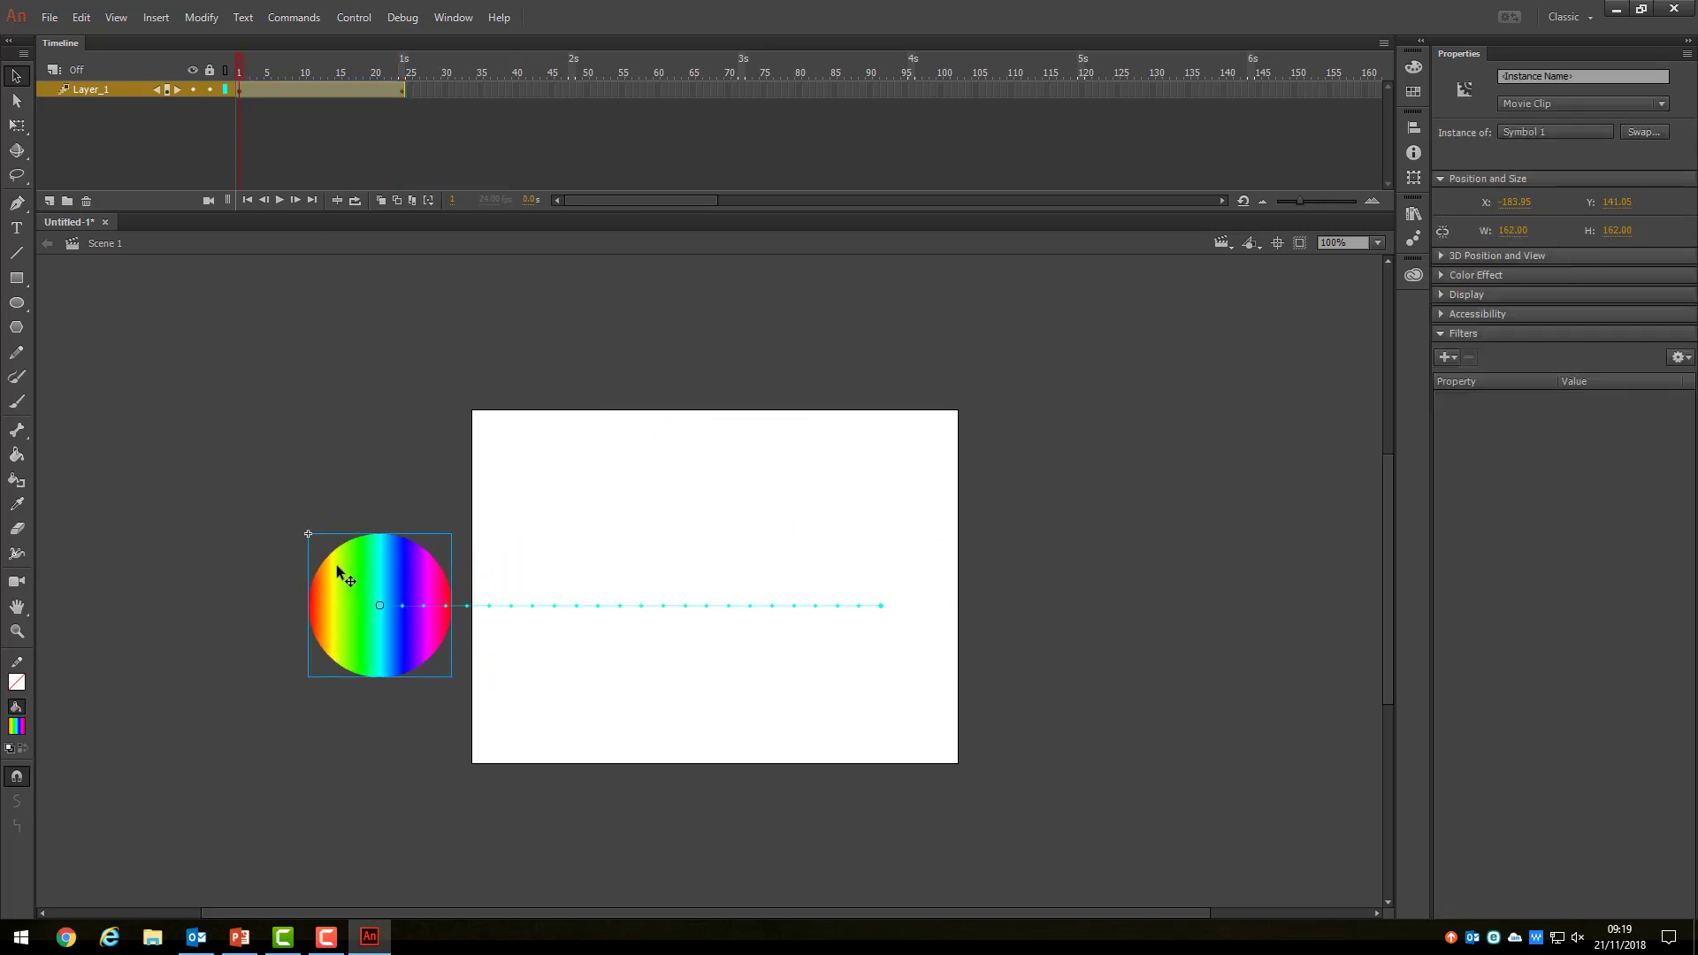
{"action": "left_click", "coordinate": [400, 92]}
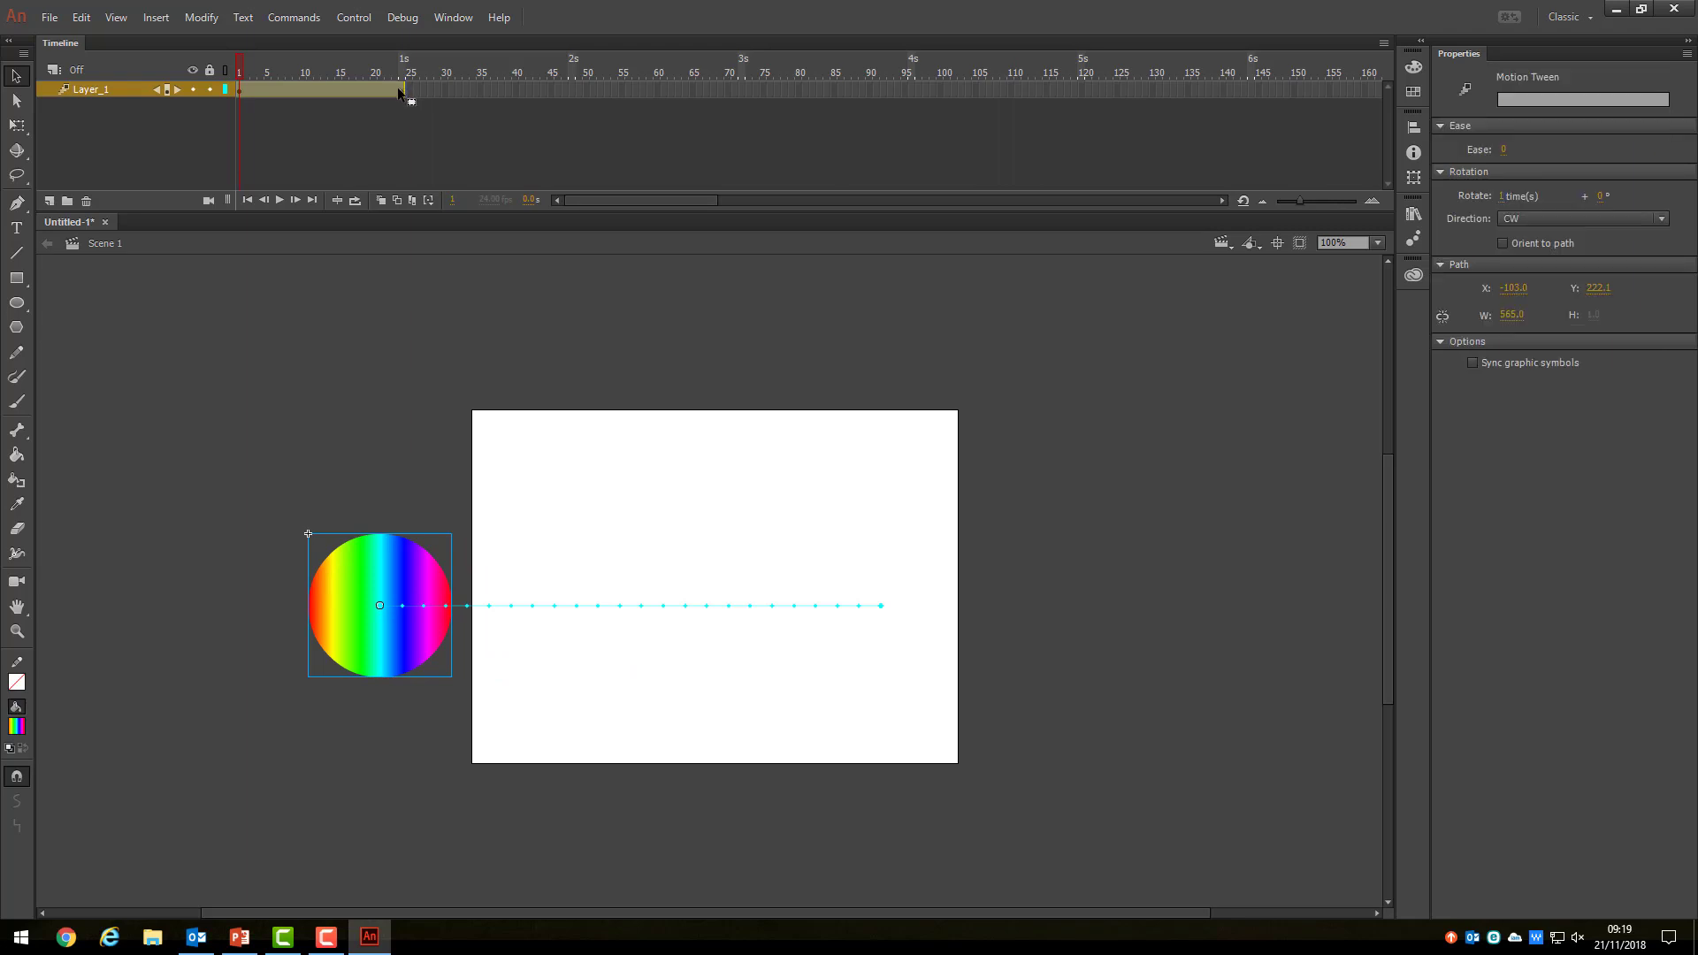
{"action": "left_click", "coordinate": [399, 90]}
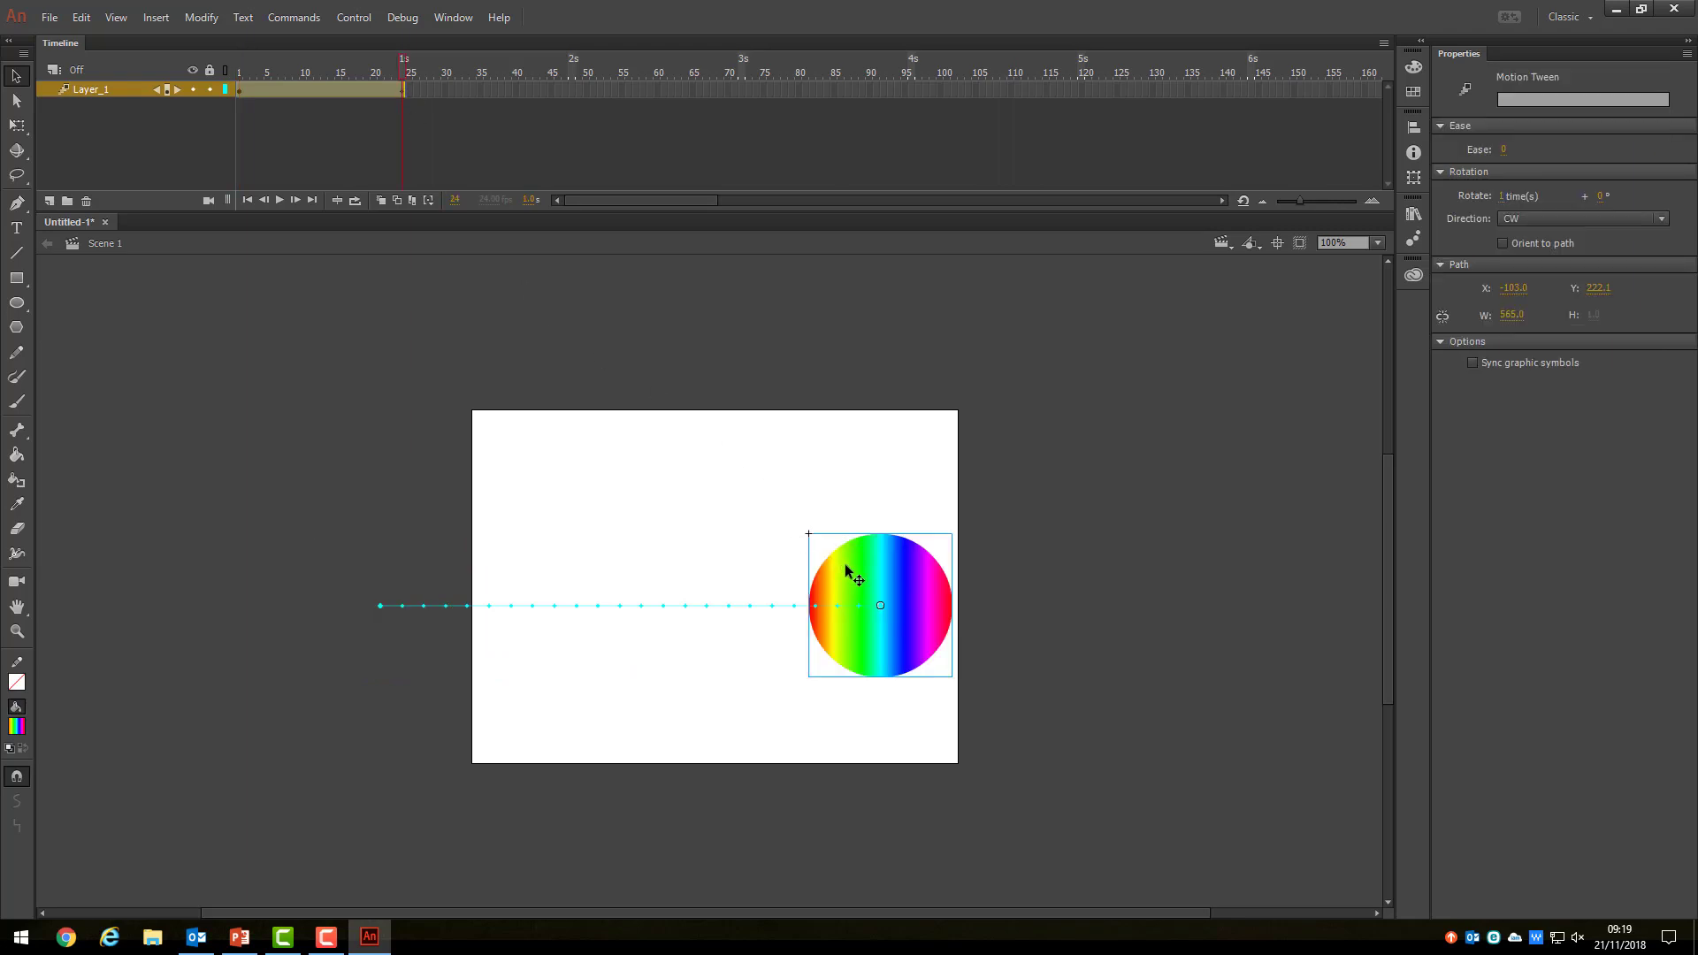
{"action": "left_click_drag", "start_coordinate": [846, 568], "coordinate": [1009, 567]}
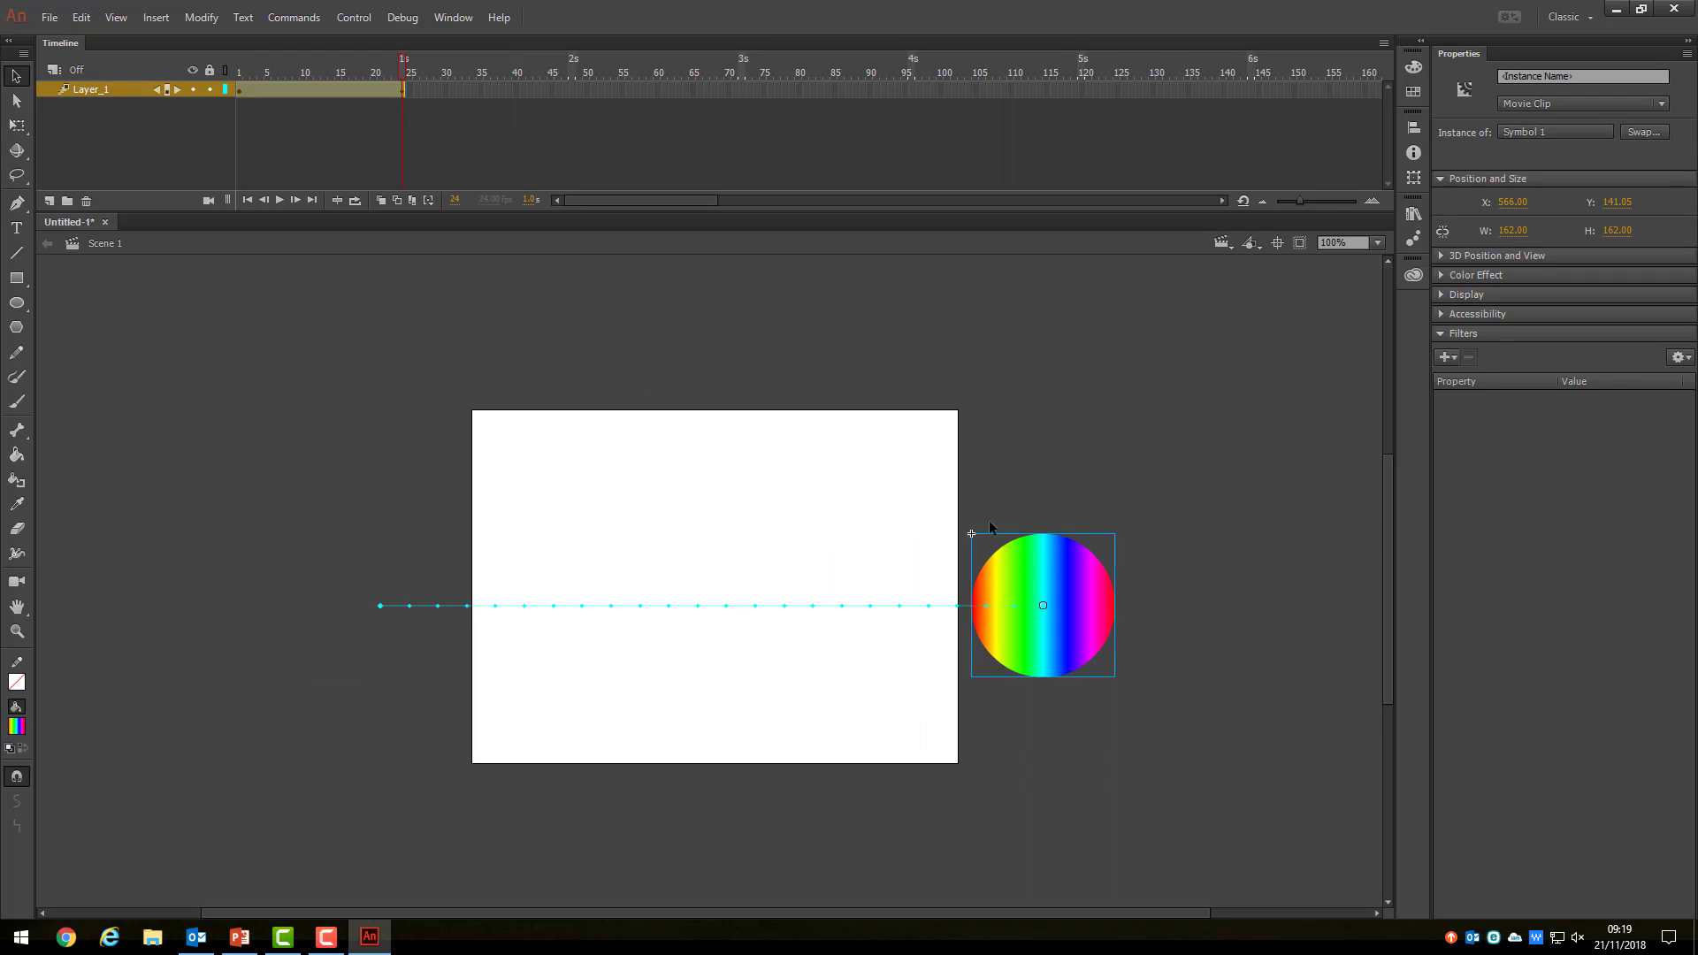
- Test the movie to check the circle rolling across the whole stage, and close the preview
{"action": "left_click", "coordinate": [356, 18]}
{"action": "left_click", "coordinate": [398, 188]}
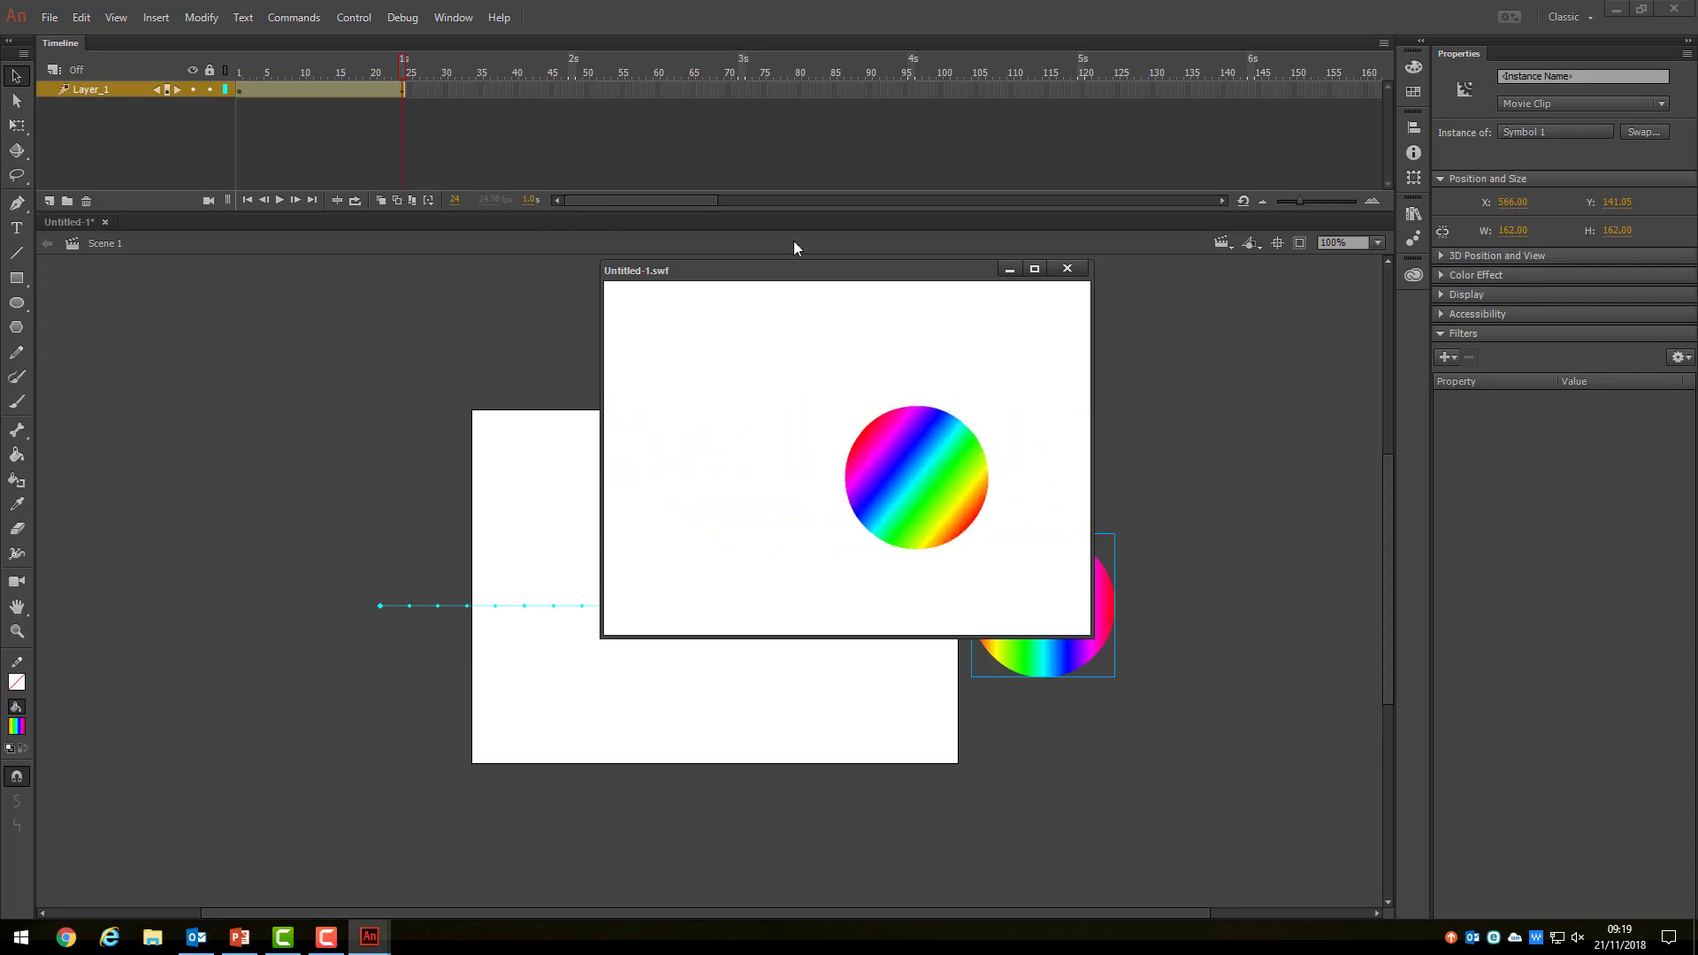
{"action": "left_click", "coordinate": [1067, 268]}
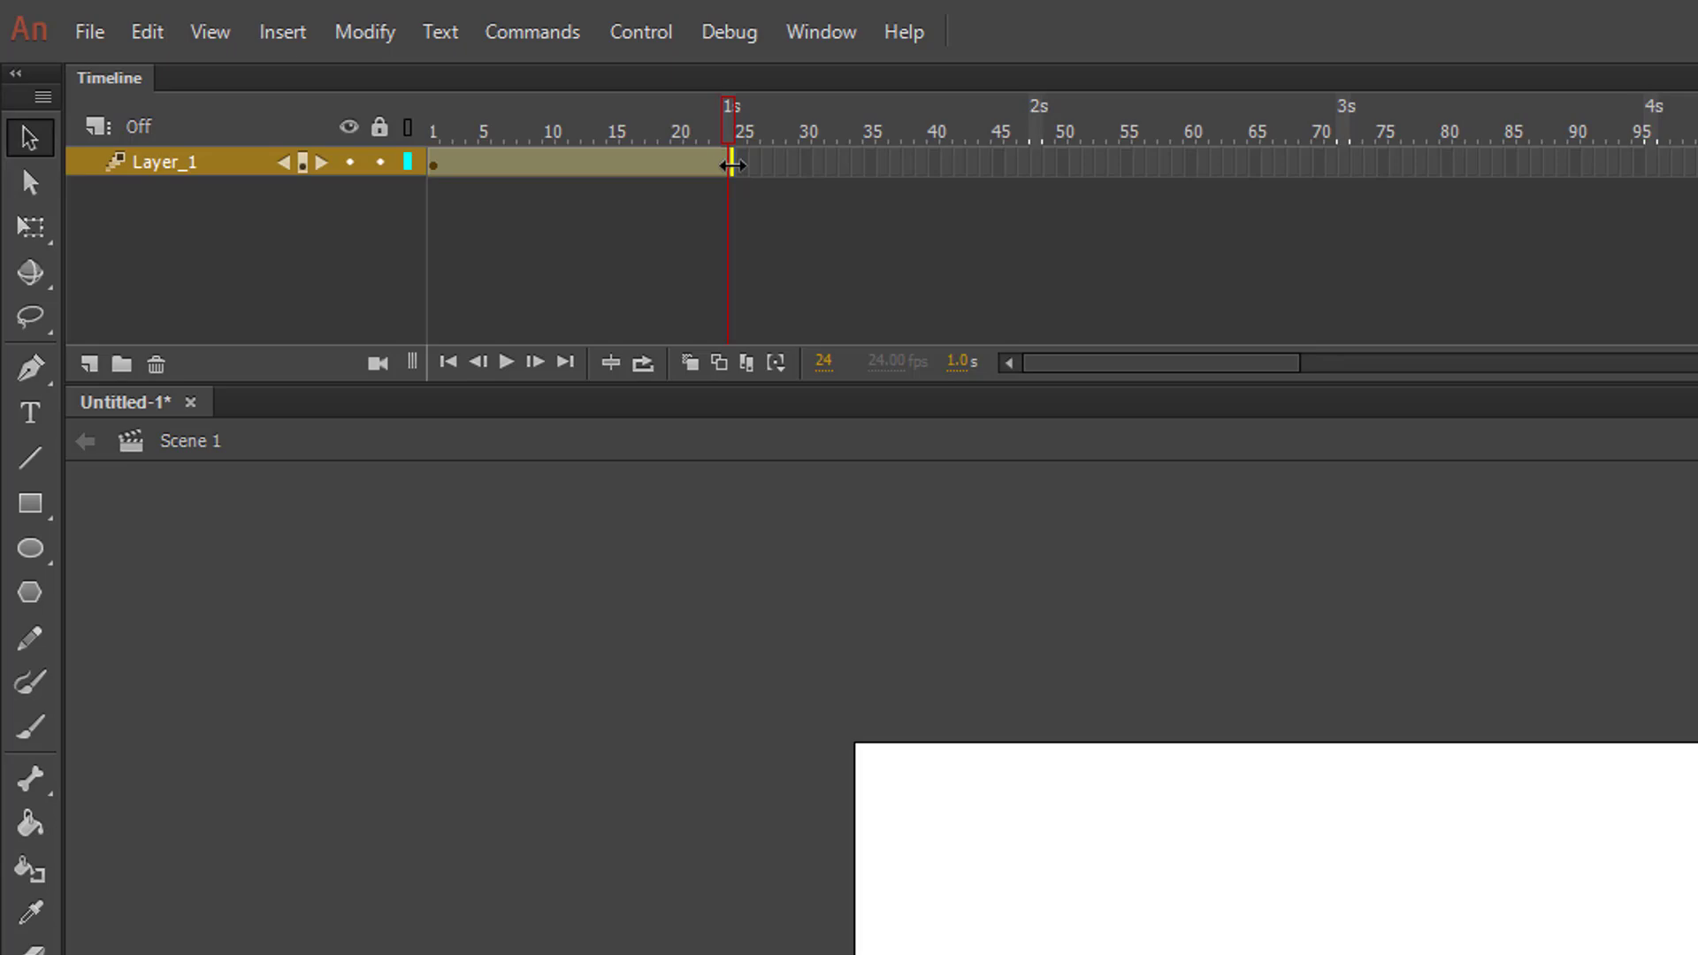
- Extend the motion tween on Layer_1 to frame 48 (2 seconds) and preview the slower animation with a movie test
{"action": "left_click_drag", "start_coordinate": [732, 164], "coordinate": [1034, 175]}
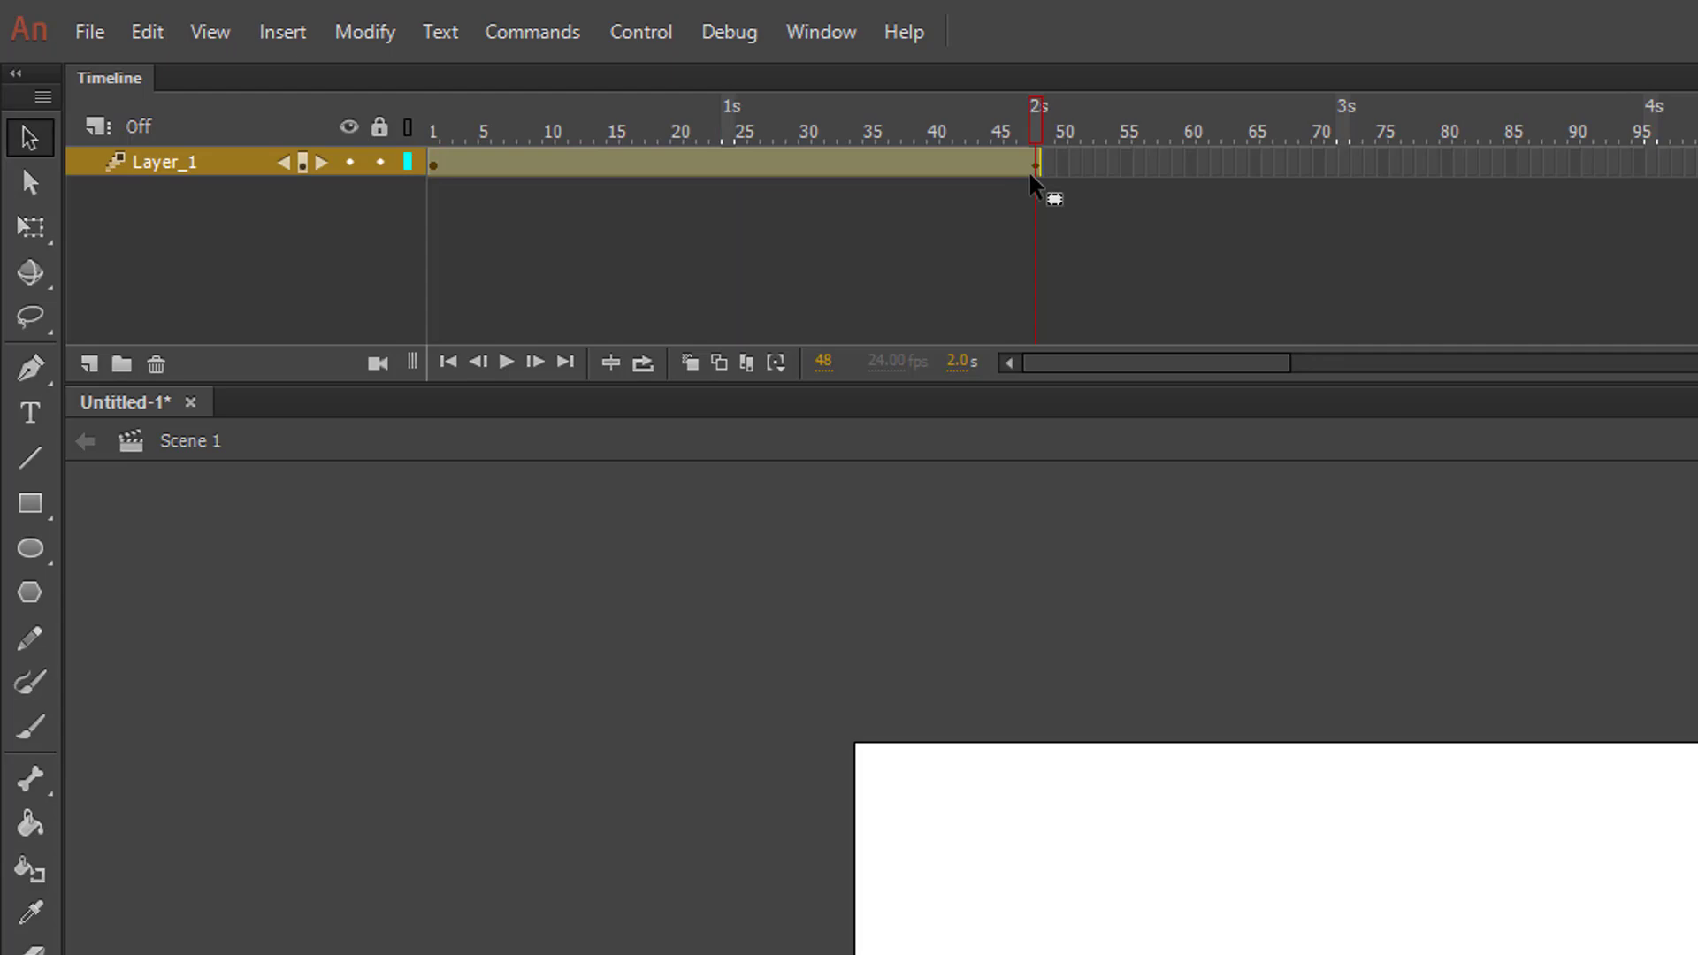
{"action": "left_click", "coordinate": [639, 39]}
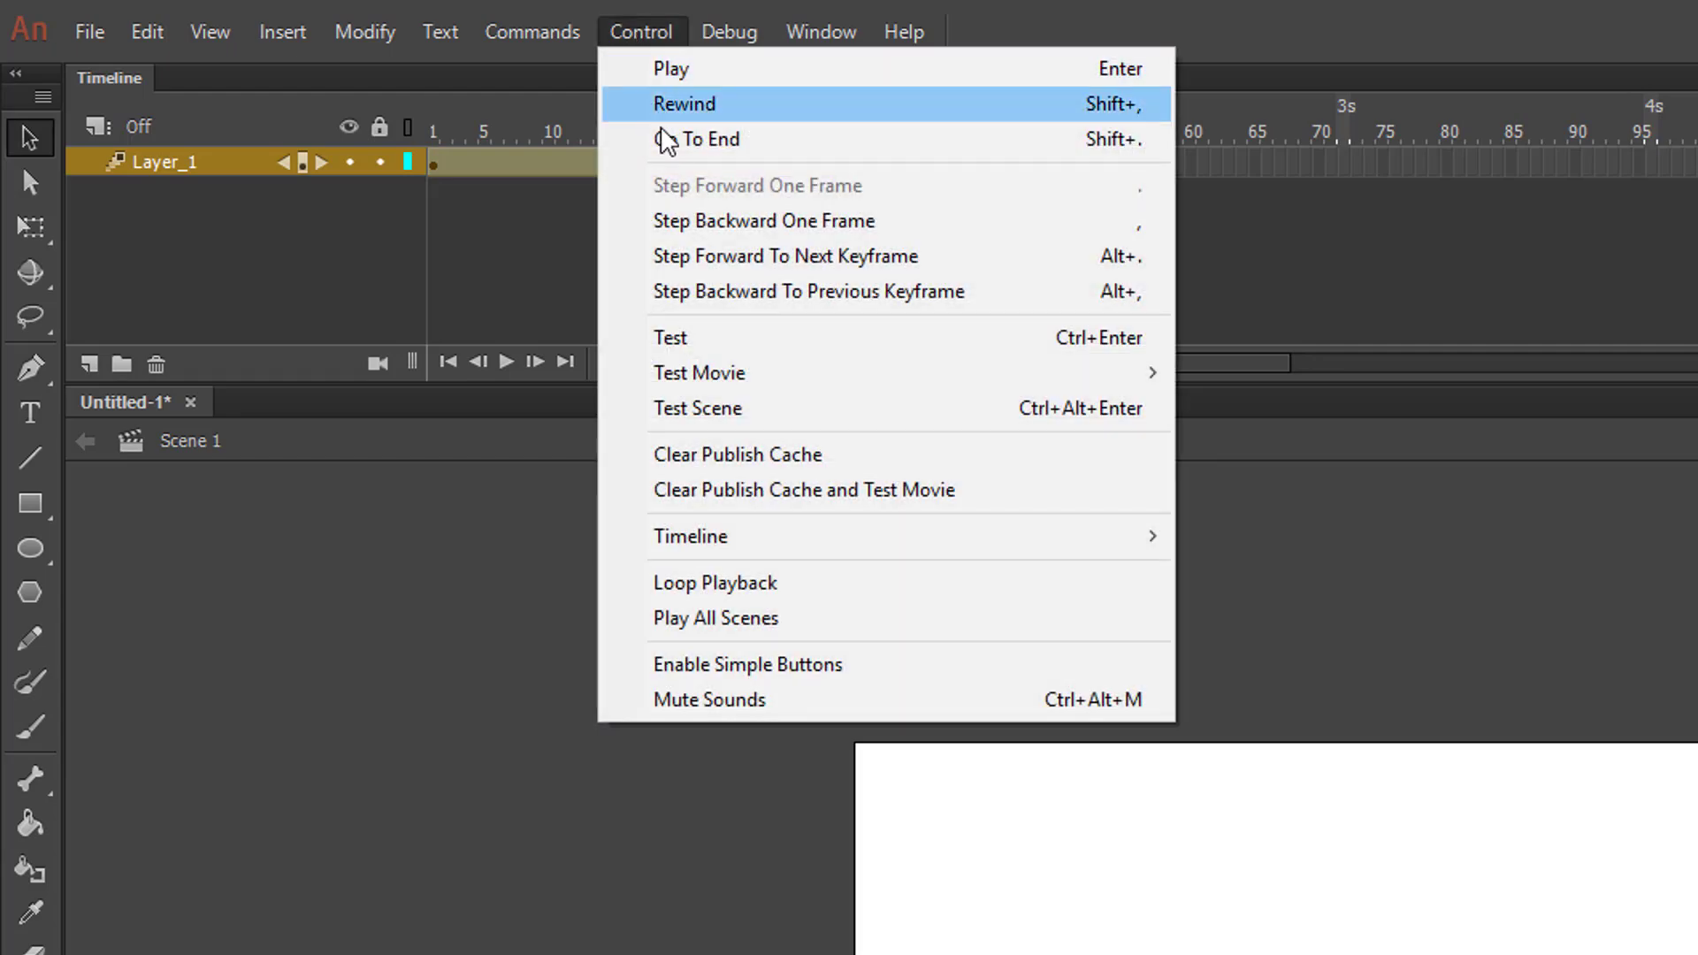
{"action": "left_click", "coordinate": [694, 337]}
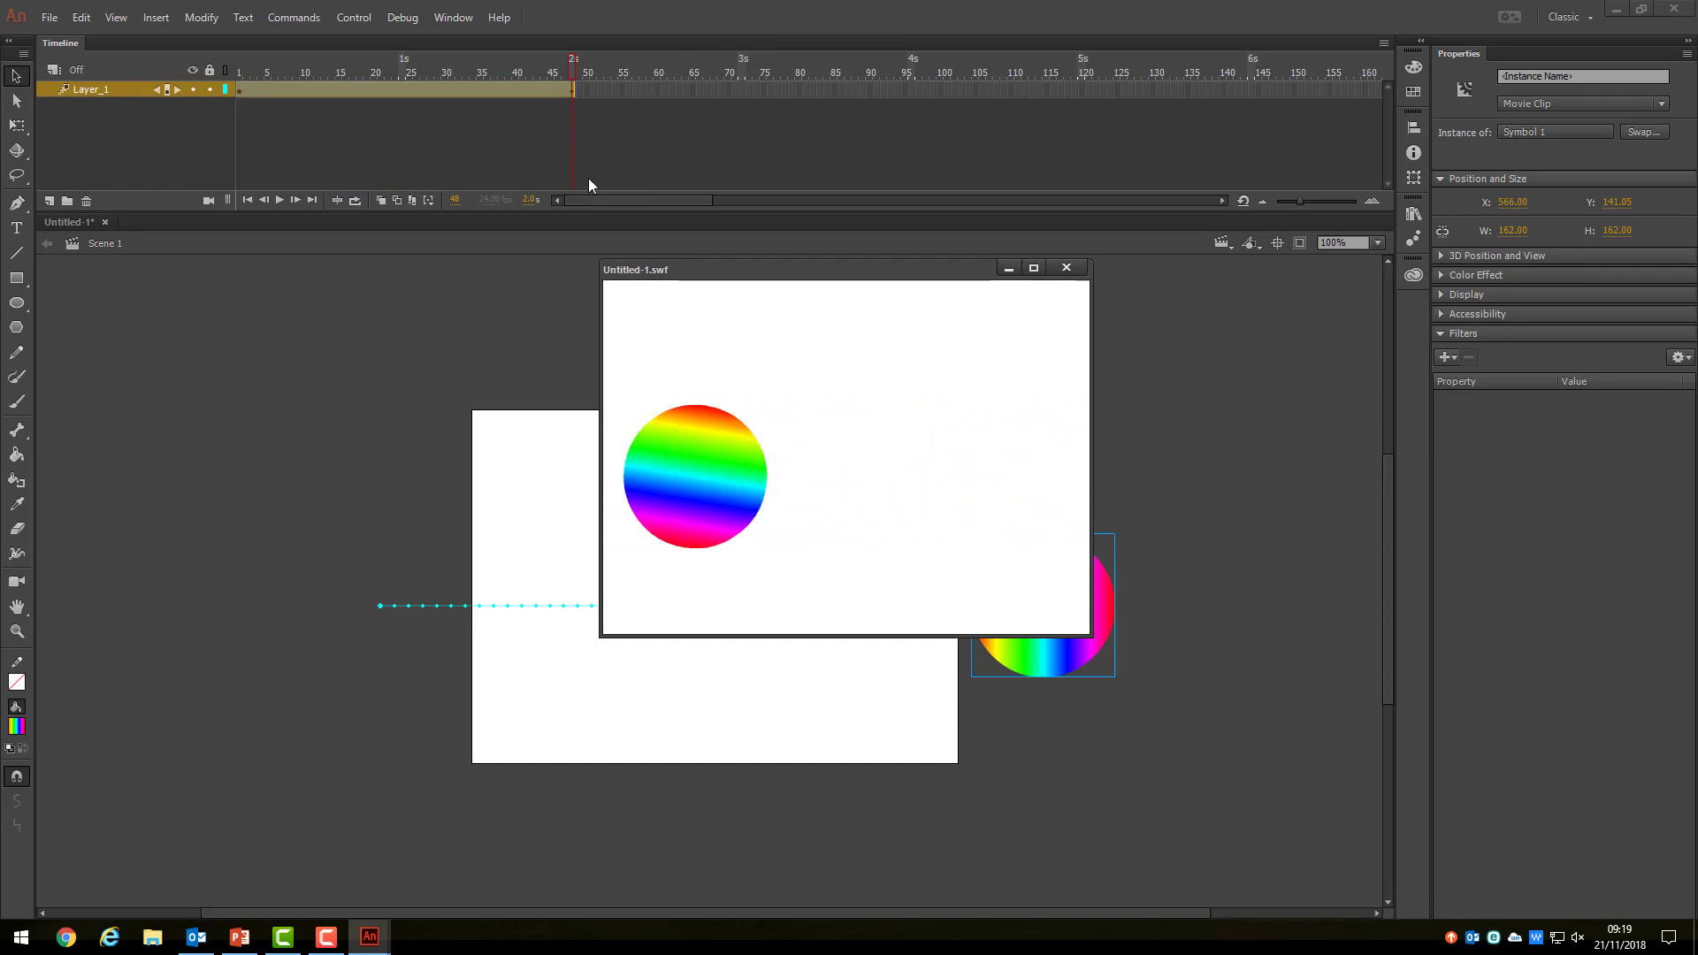
{"action": "left_click", "coordinate": [1066, 267]}
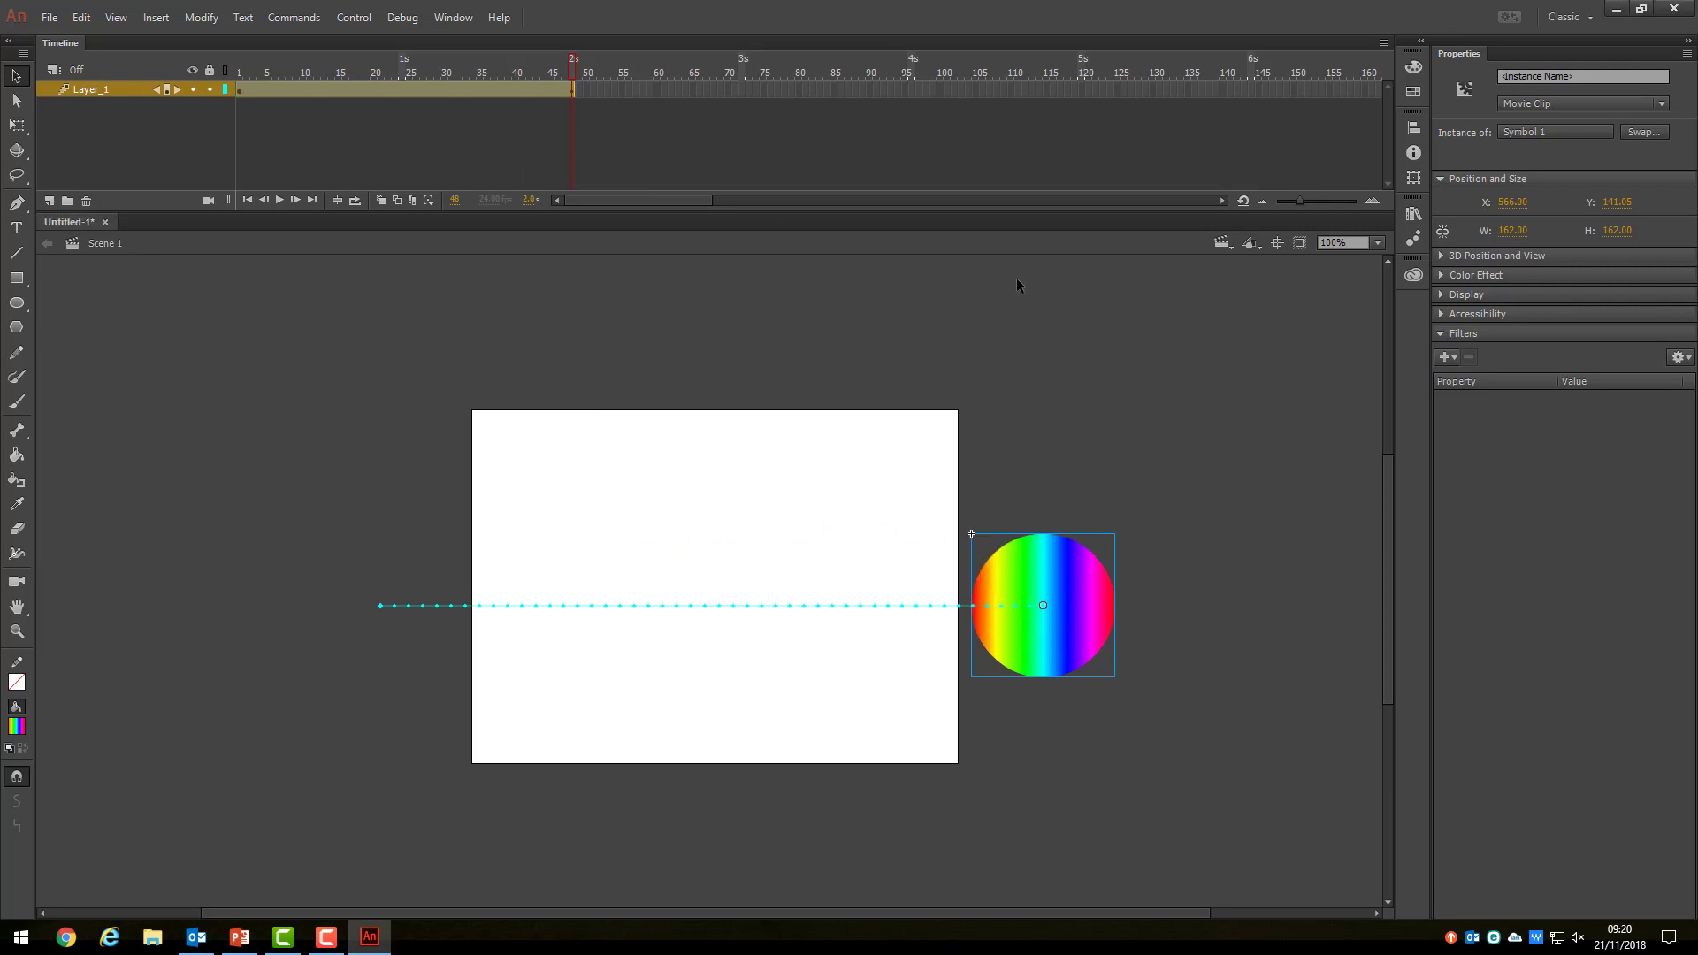
- Set the motion tween's rotation count to 2 times
{"action": "left_click", "coordinate": [426, 92]}
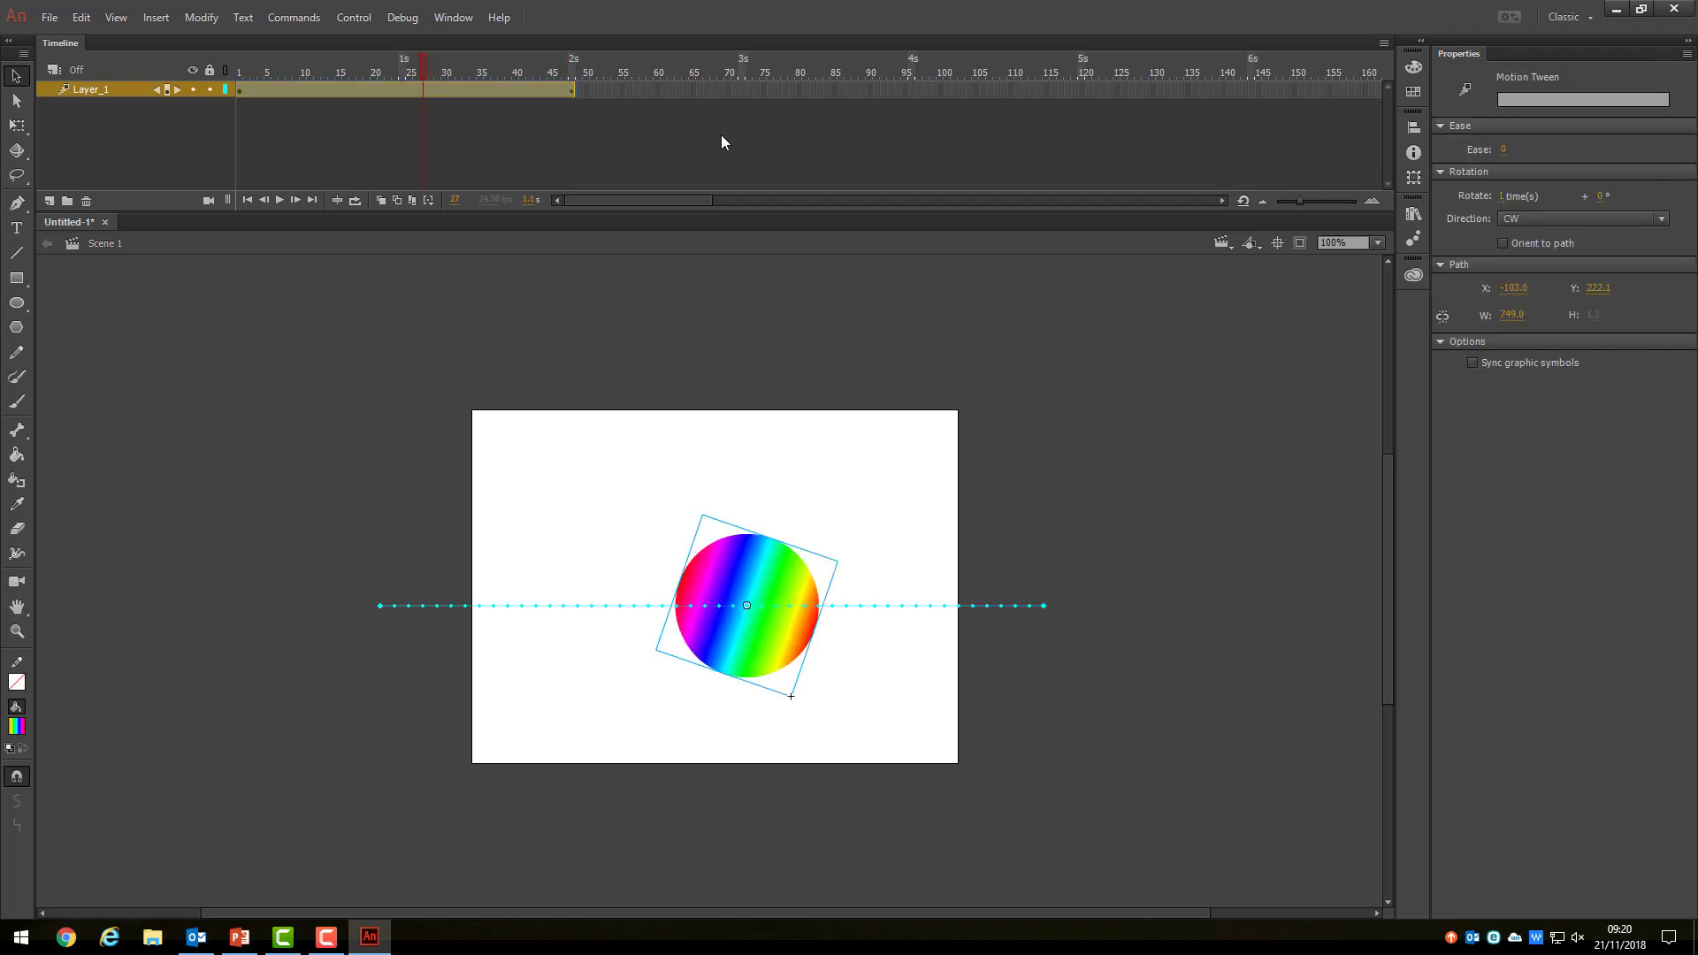
{"action": "left_click", "coordinate": [1502, 196]}
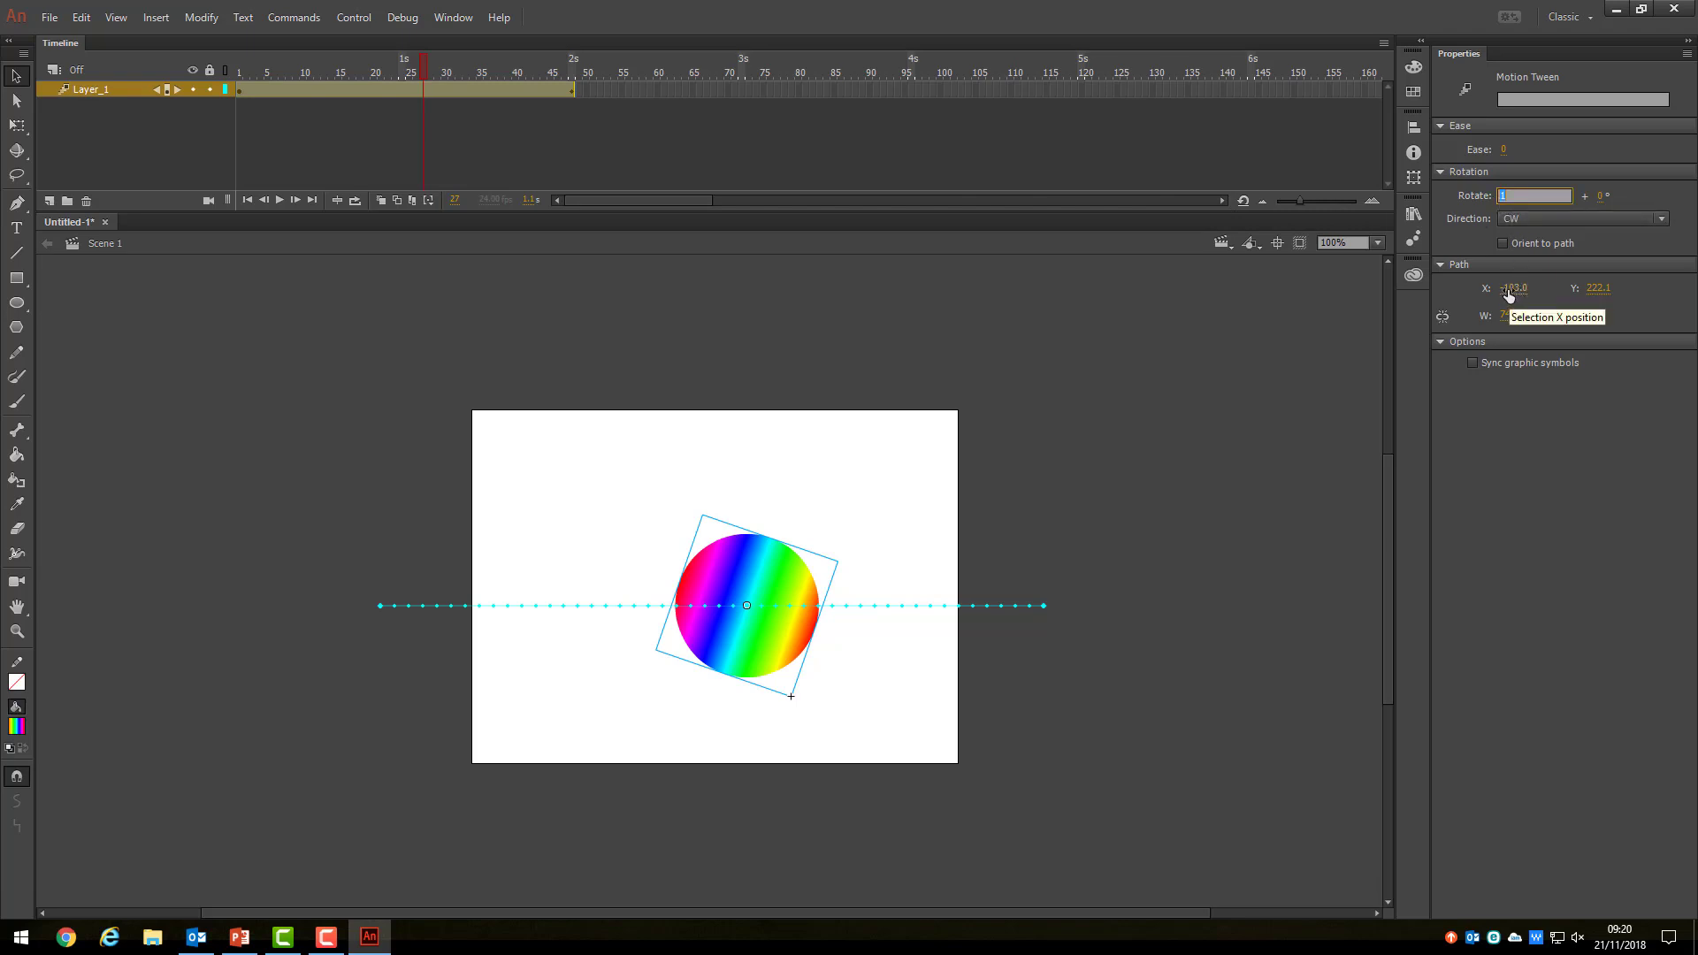
{"action": "type", "text": "2"}
{"action": "key", "text": "Return"}
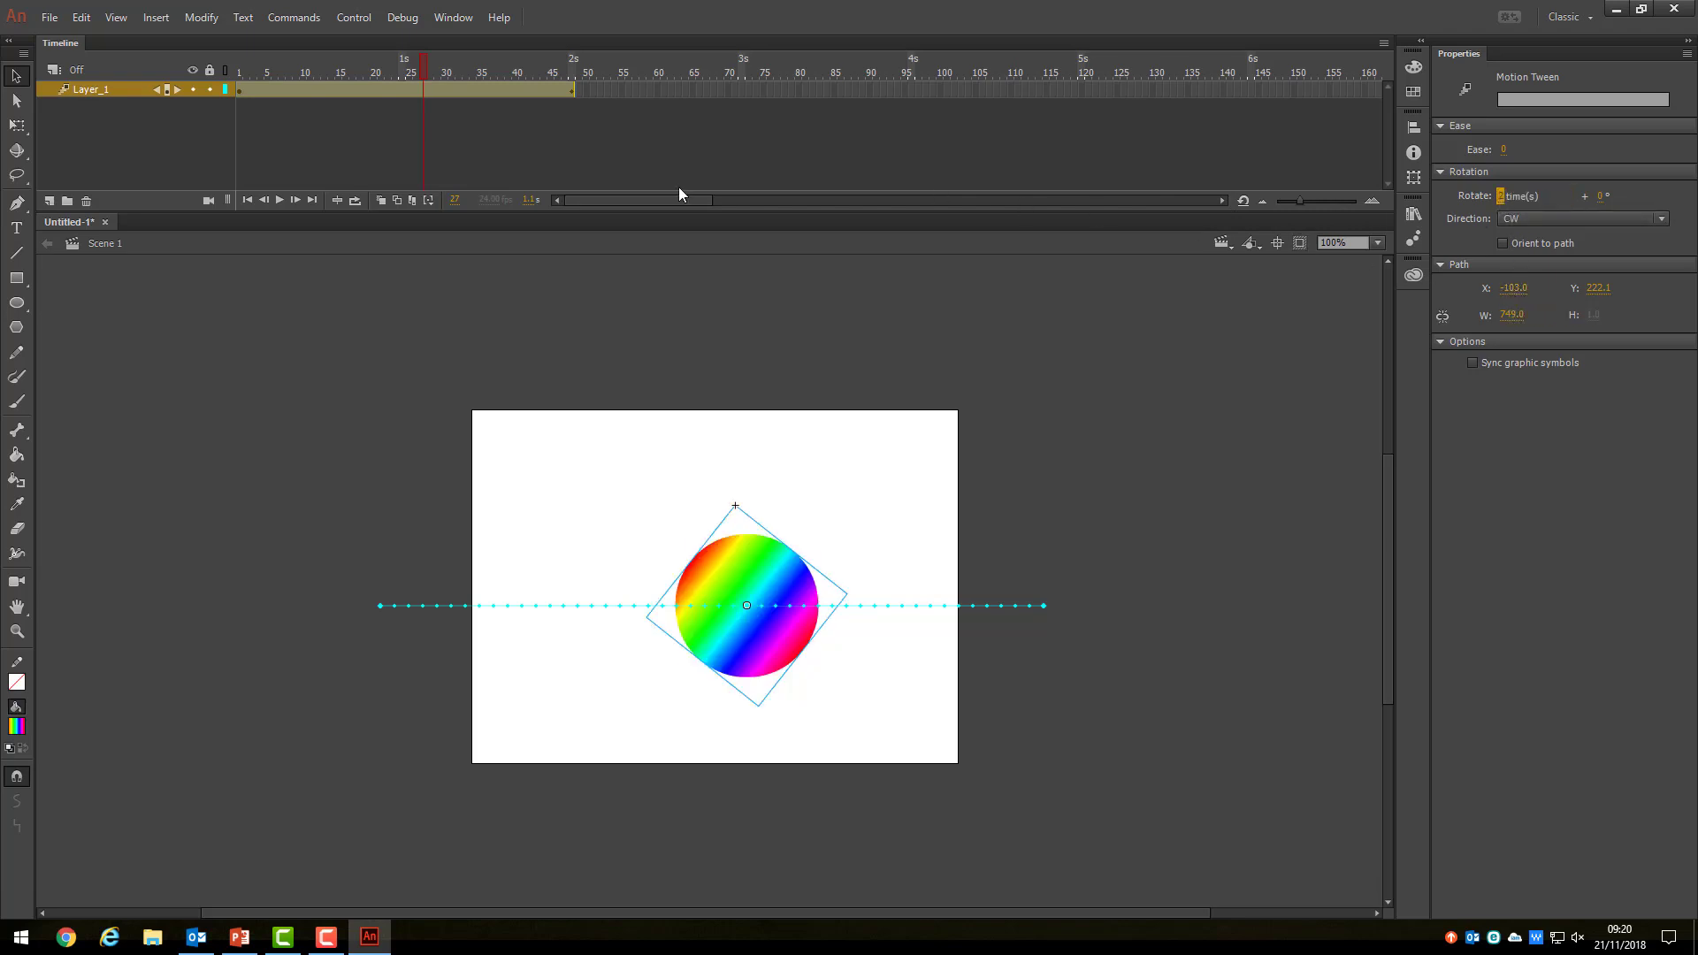
- Test the movie to check the circle's double rotation, and close the preview
{"action": "left_click", "coordinate": [352, 18]}
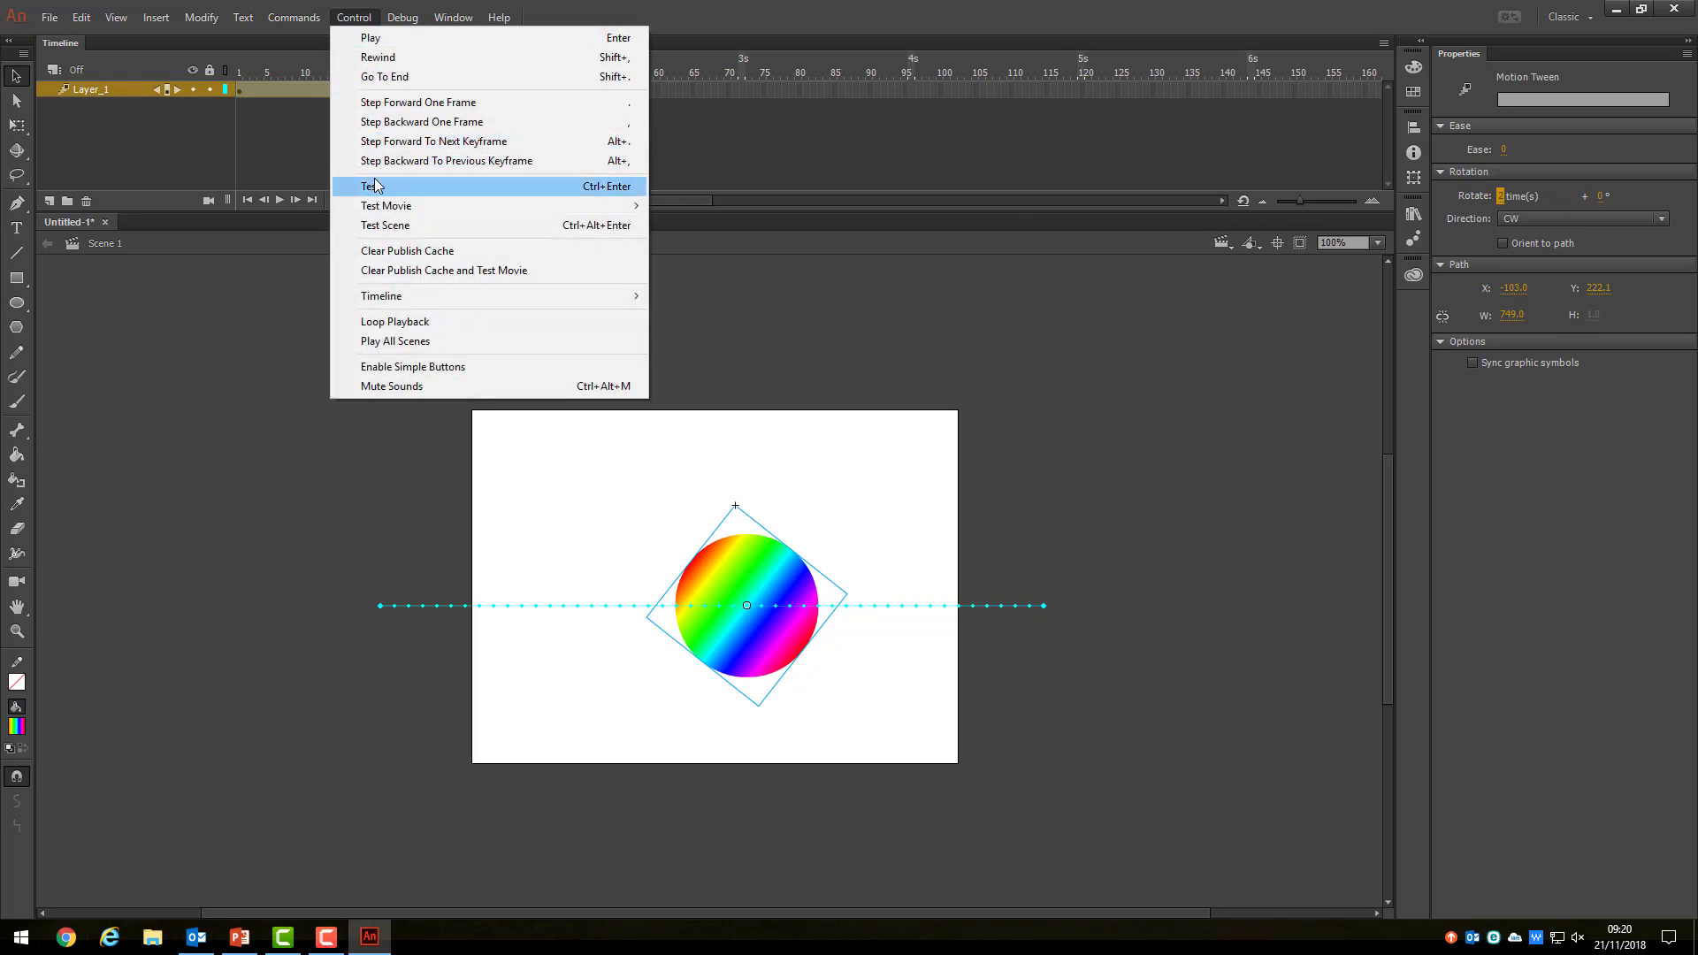
{"action": "left_click", "coordinate": [374, 179]}
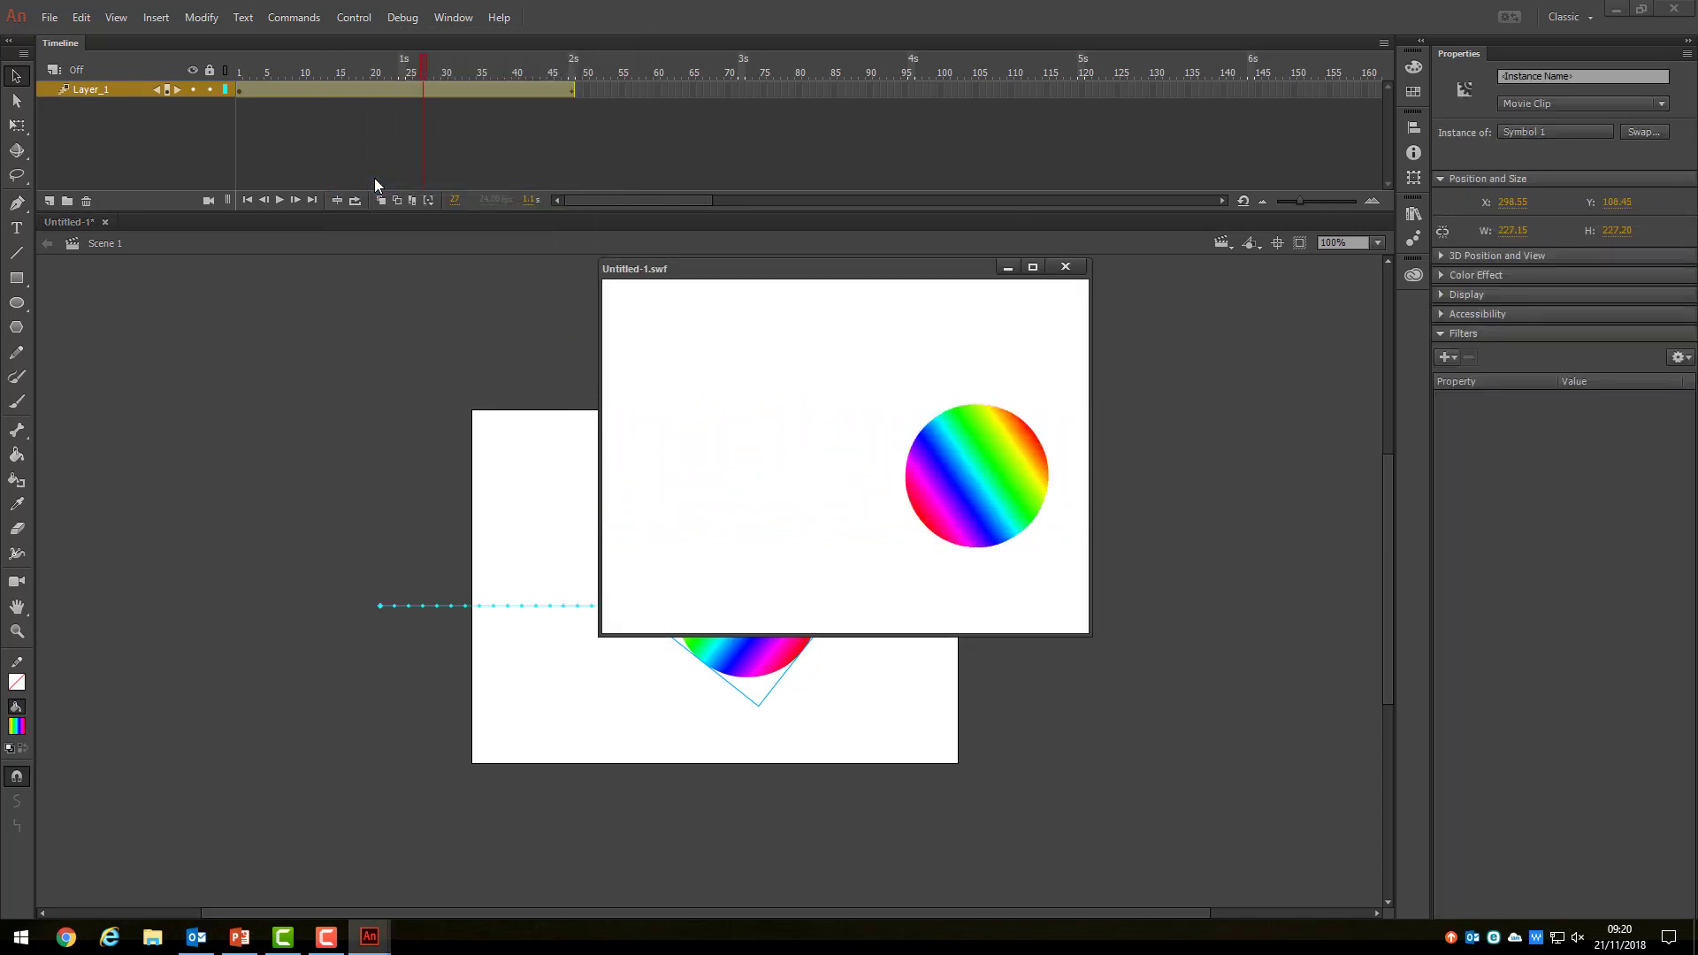
{"action": "left_click", "coordinate": [1066, 266]}
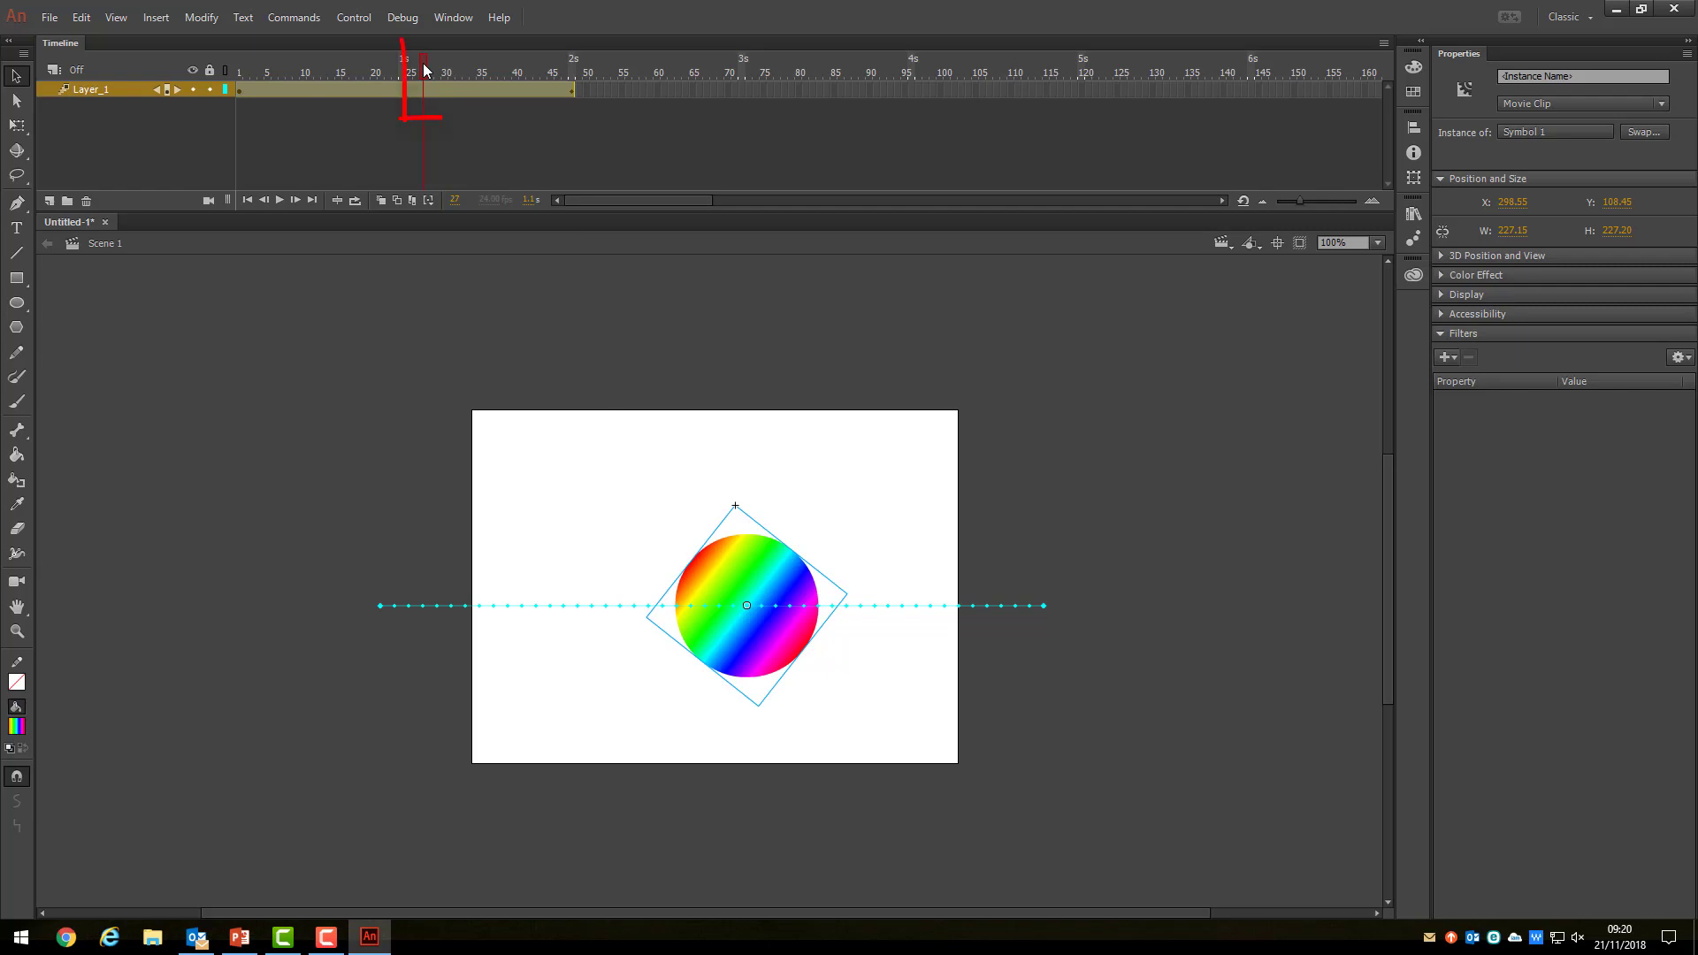
- With the playhead at frame 48, bend the circle's straight motion path into a downward curve using the Selection tool
{"action": "left_click", "coordinate": [572, 90]}
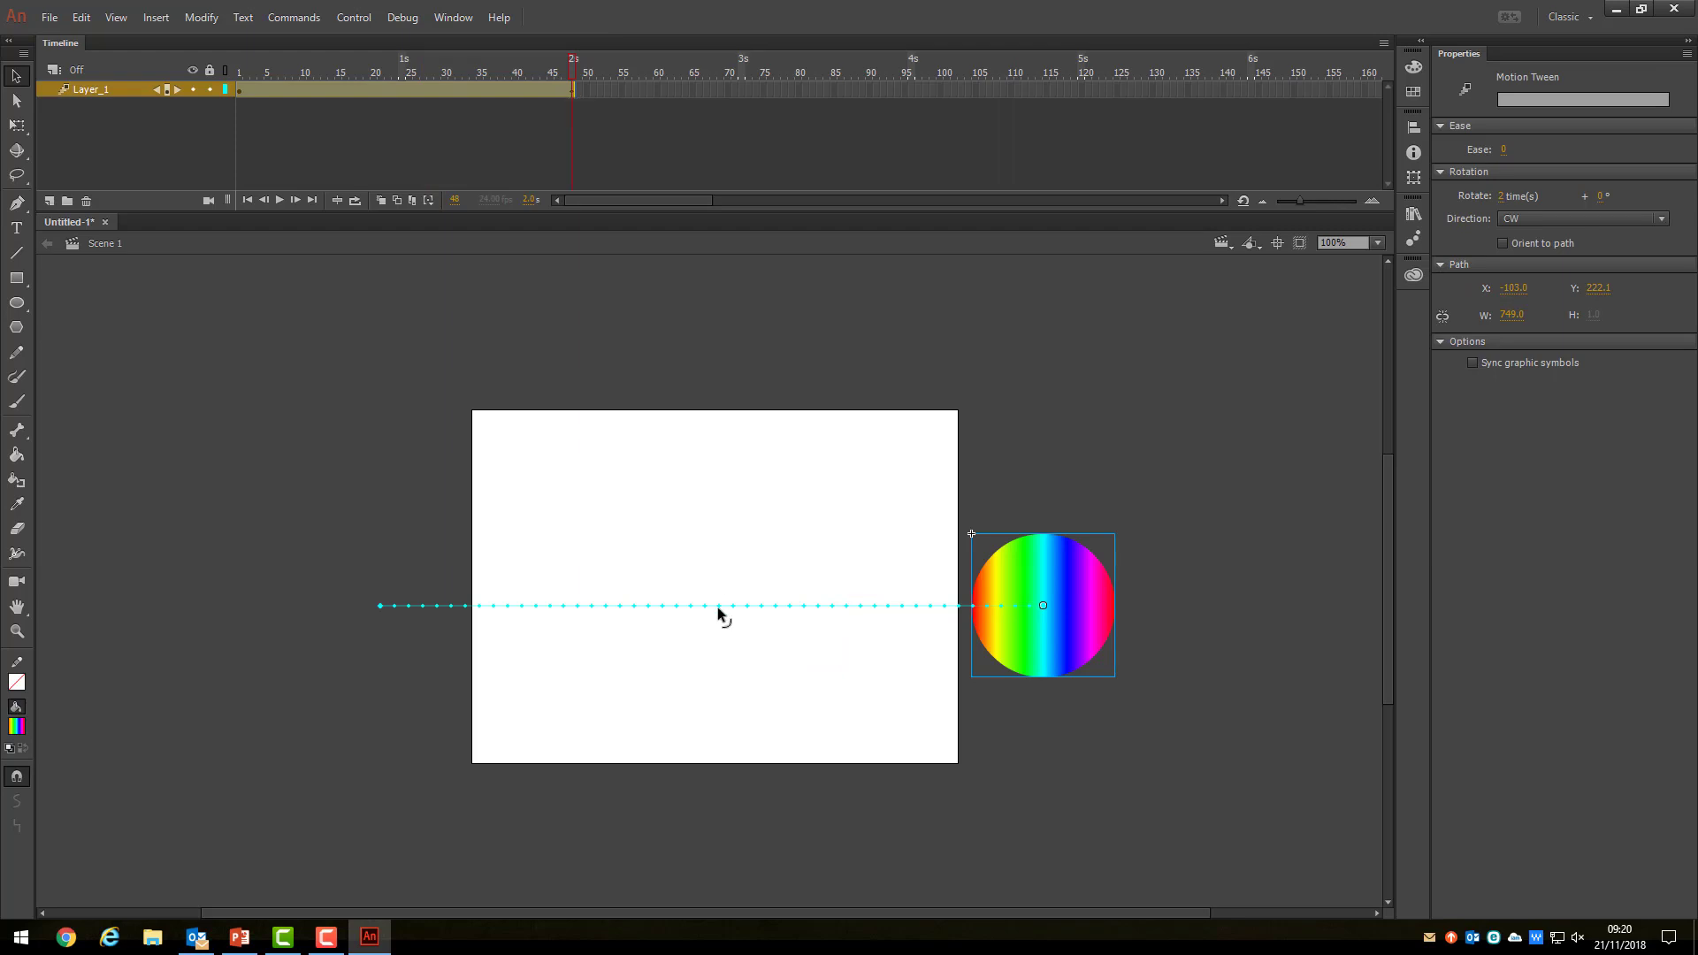
{"action": "left_click", "coordinate": [16, 82]}
{"action": "left_click_drag", "start_coordinate": [700, 605], "coordinate": [804, 508]}
{"action": "left_click_drag", "start_coordinate": [815, 556], "coordinate": [688, 697]}
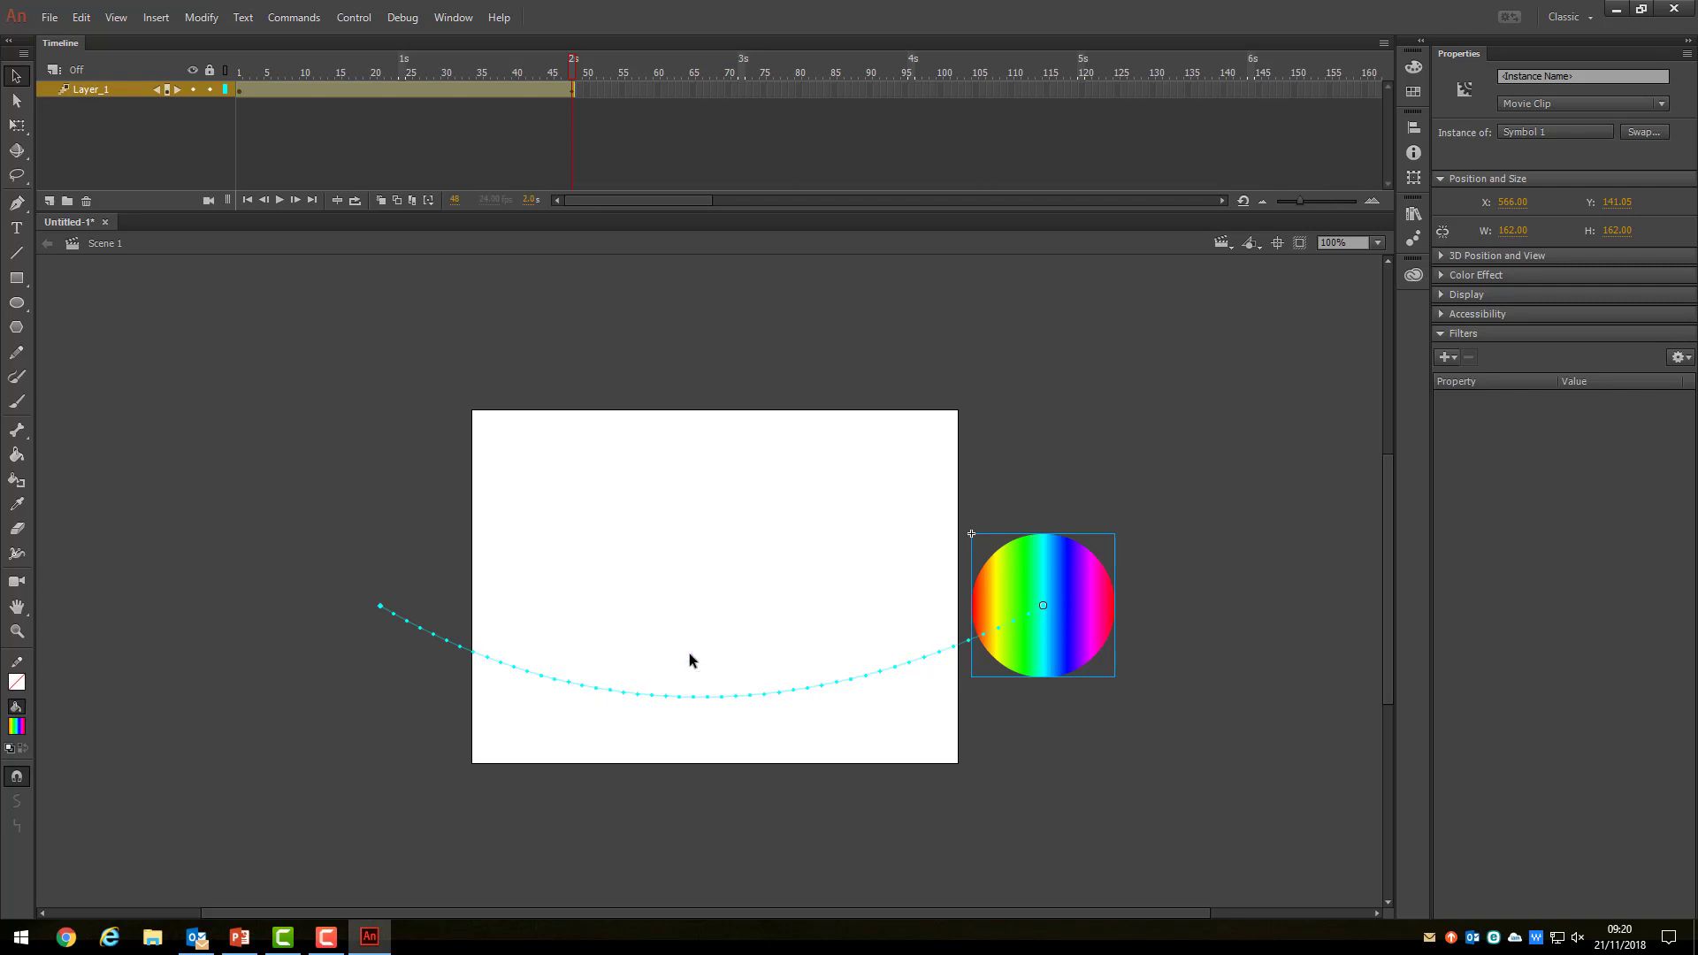
- Play the timeline on the stage to check the circle's movement along the curved path
{"action": "left_click", "coordinate": [368, 19]}
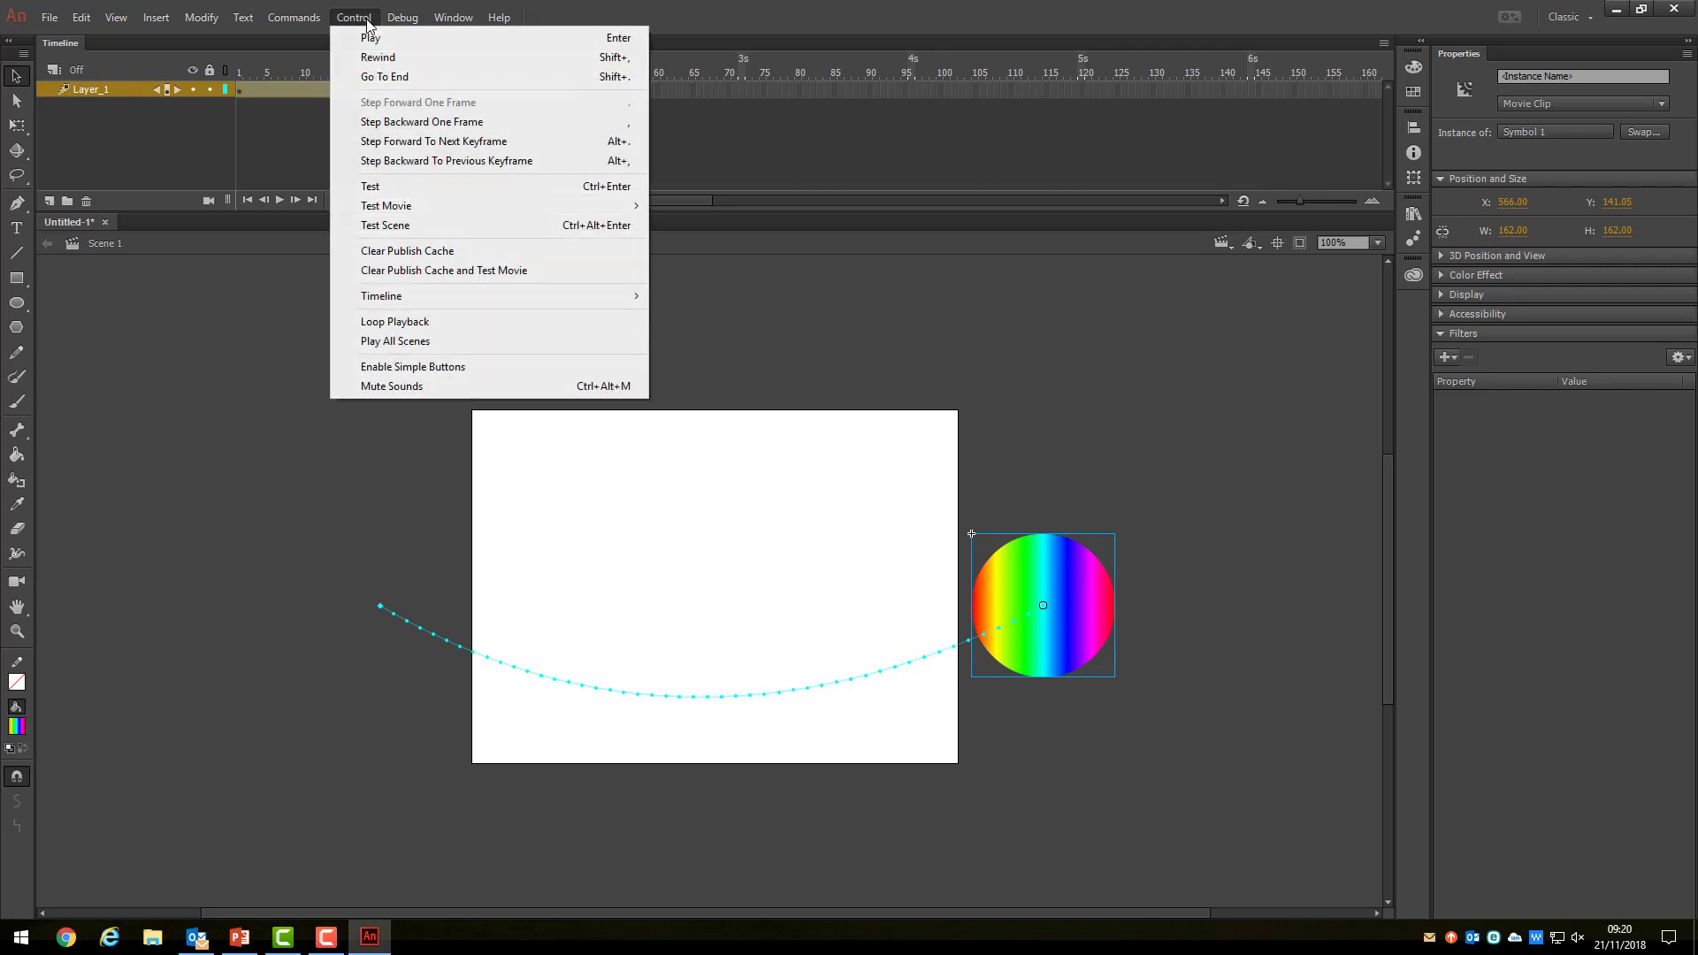
{"action": "left_click", "coordinate": [370, 35]}
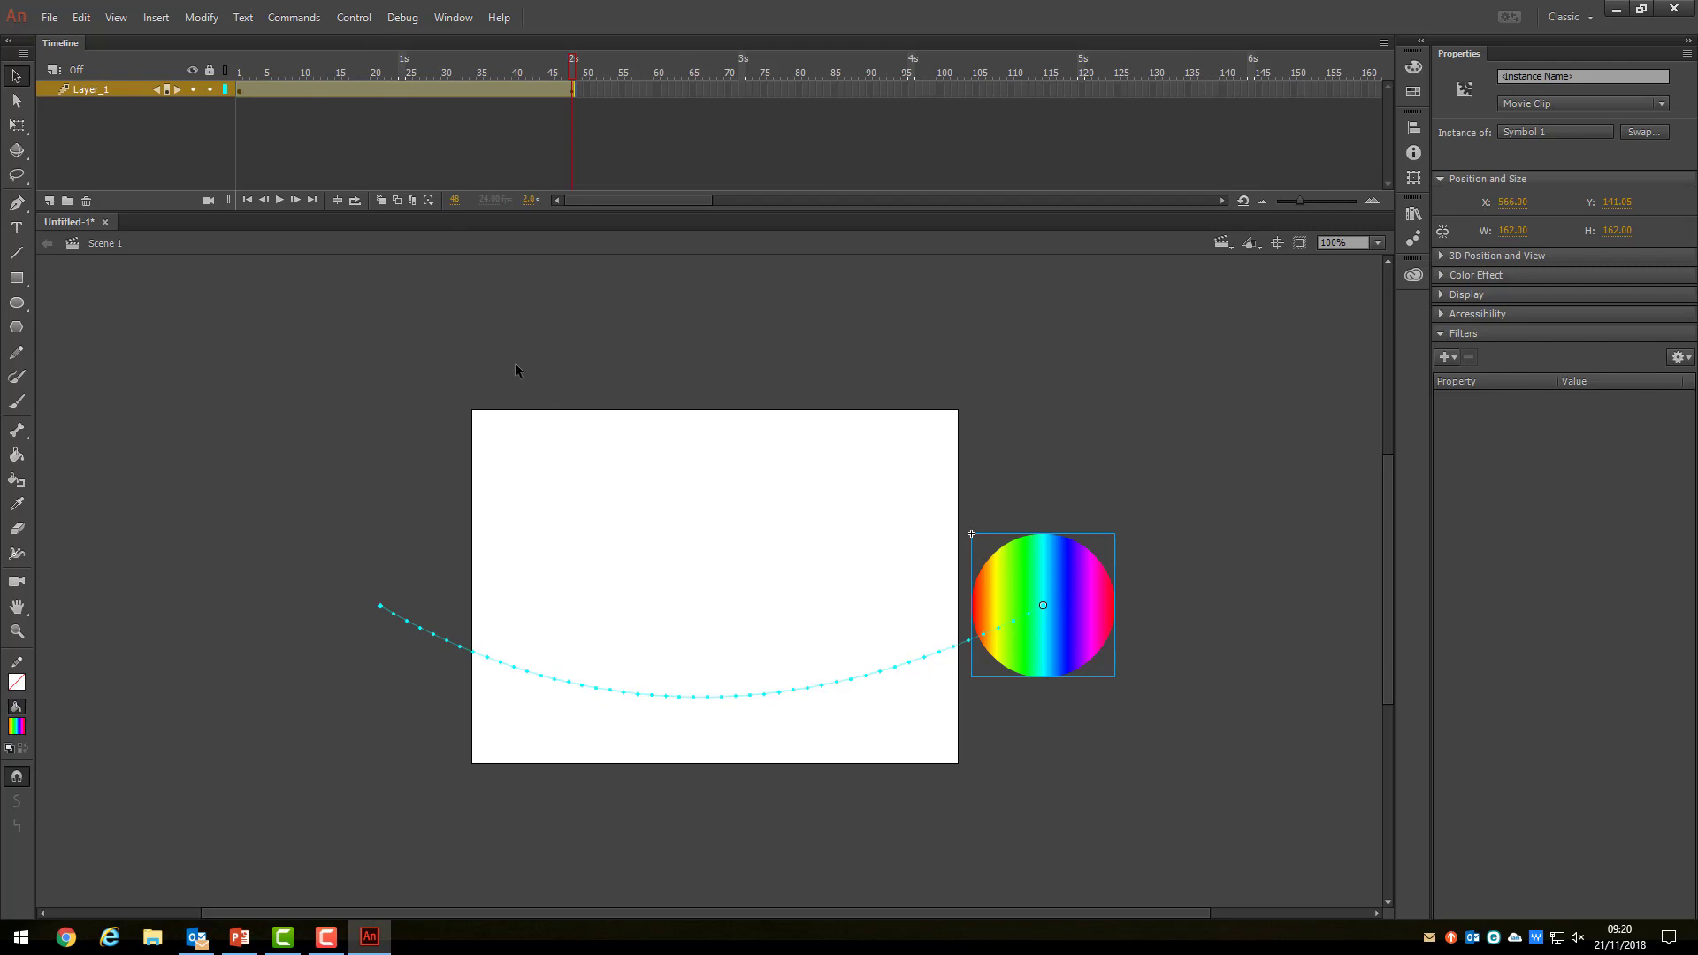
- Reshape the first half of the motion path by moving the circle up at frame 10 and down at frame 20
{"action": "left_click", "coordinate": [303, 88]}
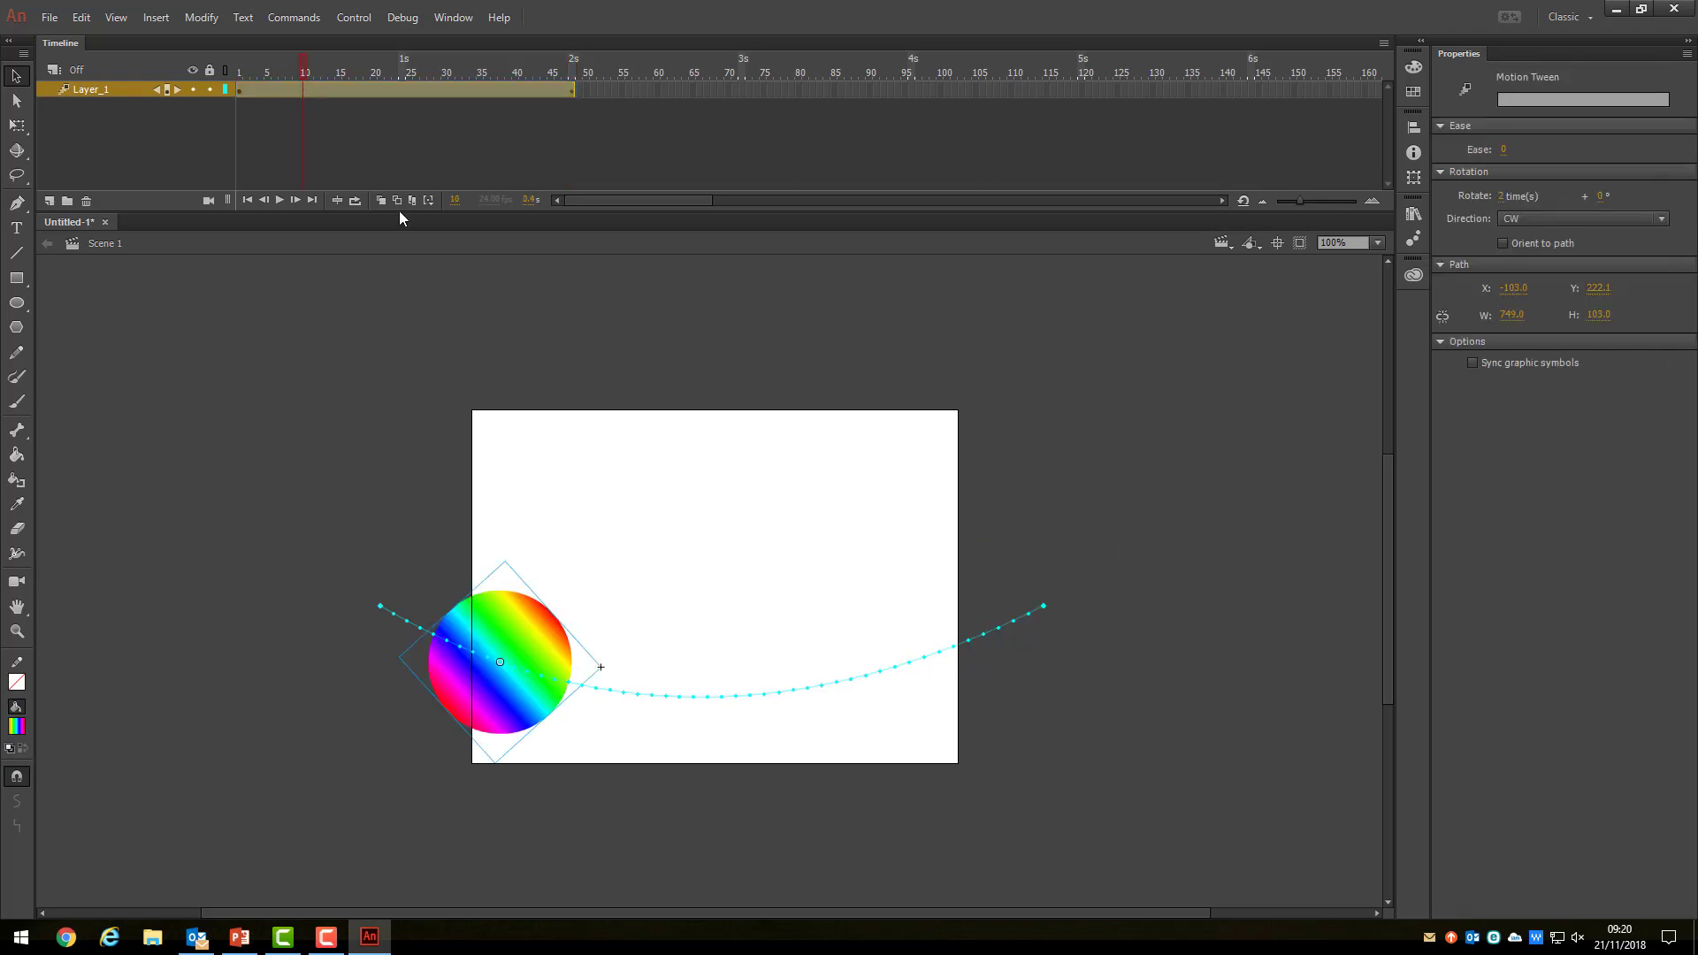
{"action": "left_click_drag", "start_coordinate": [543, 650], "coordinate": [610, 495]}
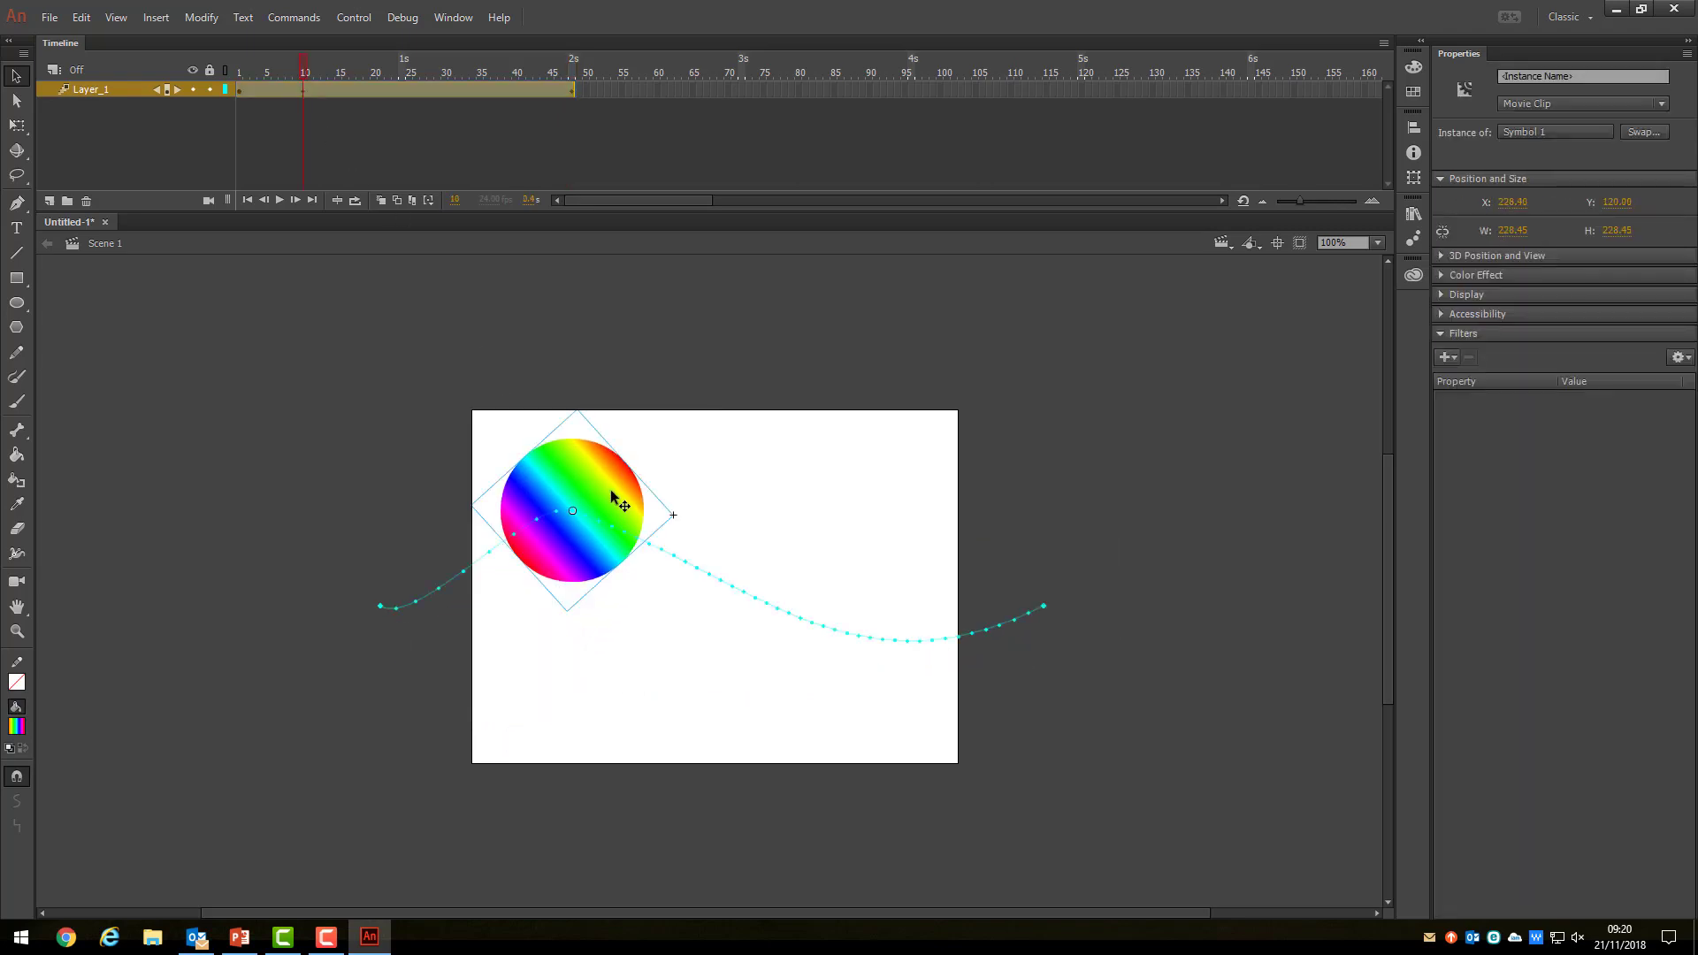
{"action": "left_click", "coordinate": [375, 89]}
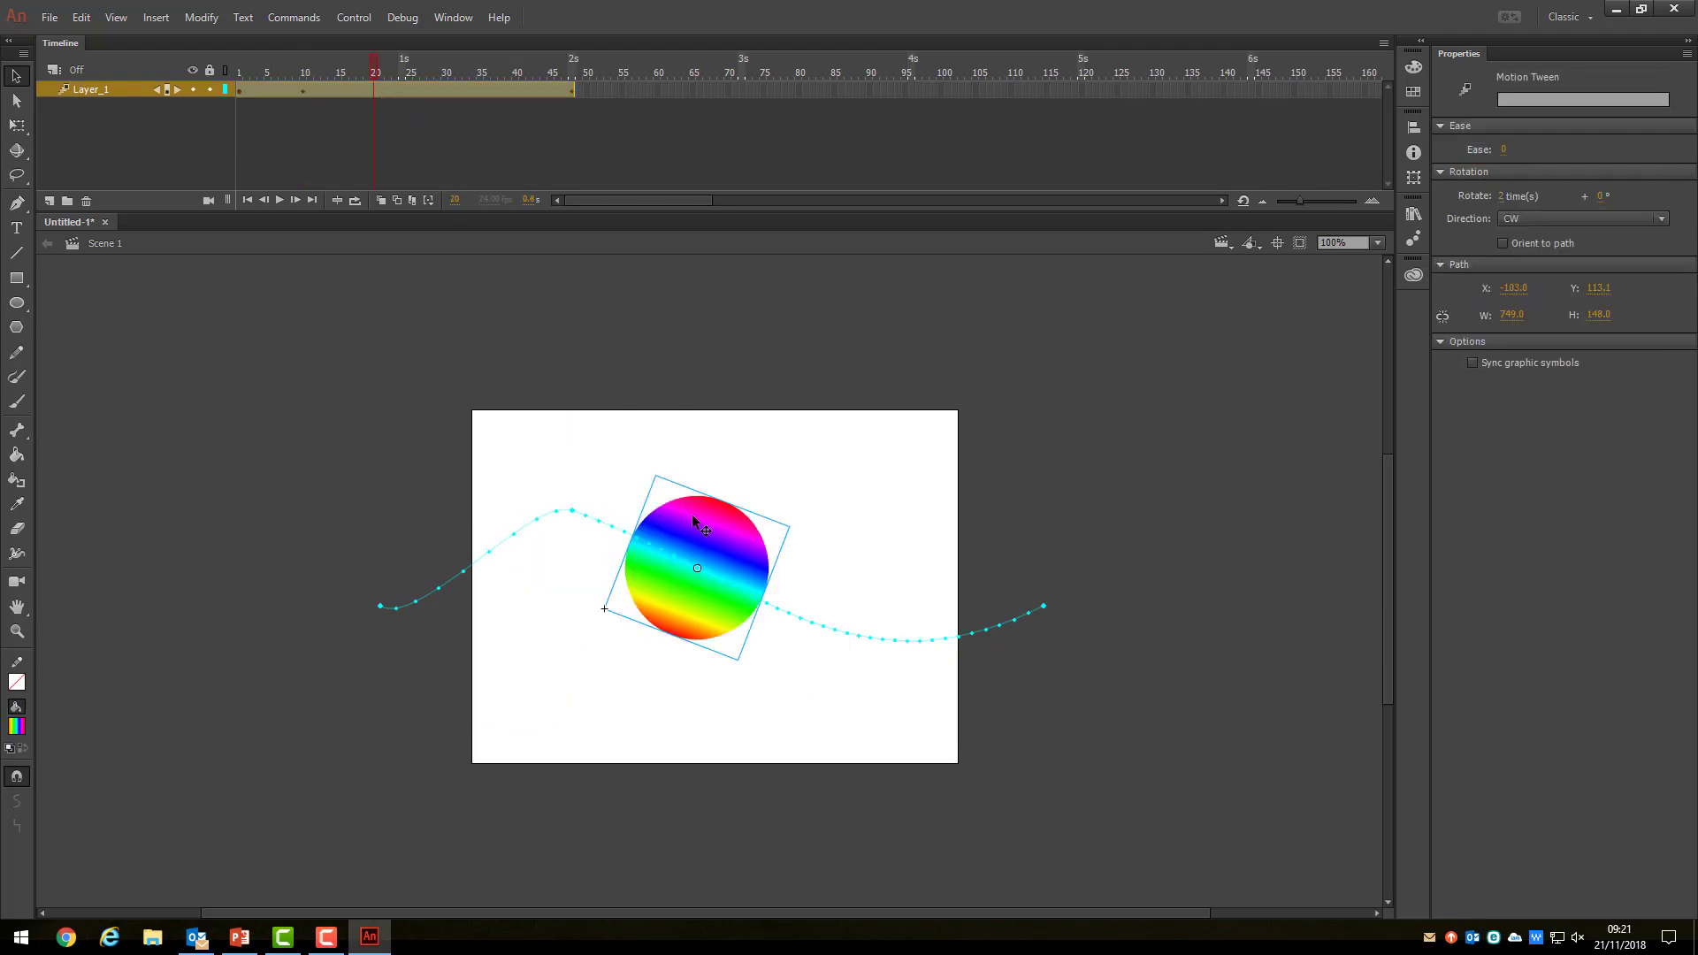
{"action": "left_click_drag", "start_coordinate": [712, 542], "coordinate": [731, 626]}
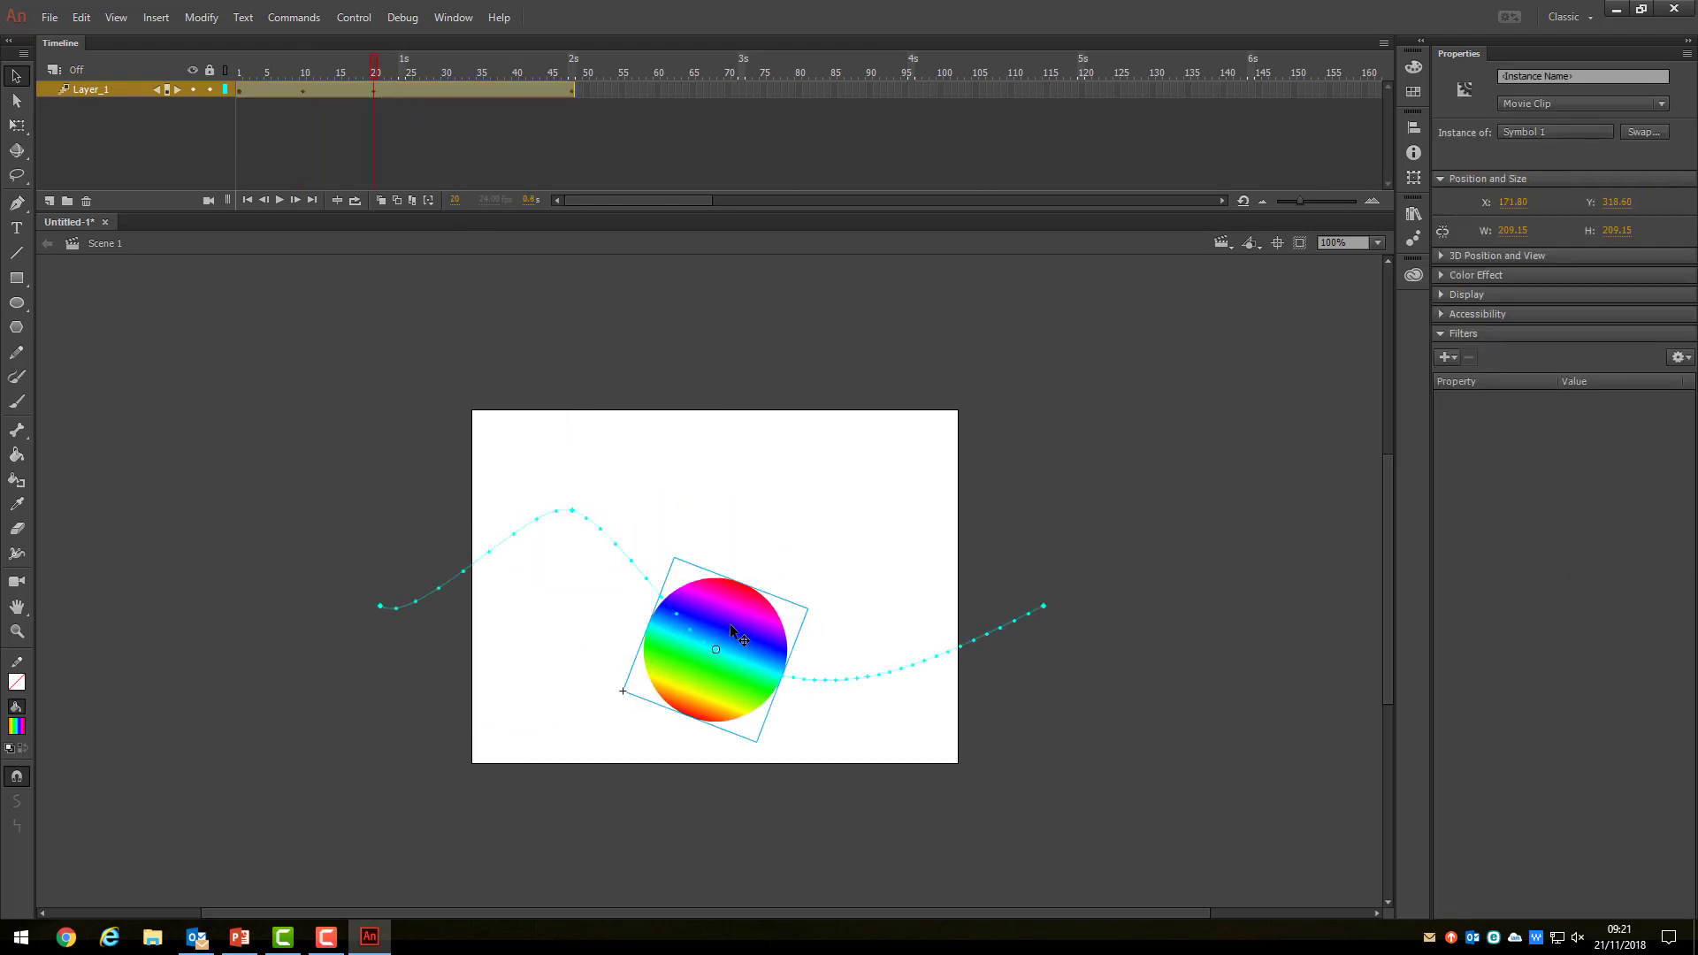
- Continue the wavy motion path by moving the circle up near the stage's upper right at frame 30 and down at frame 41
{"action": "left_click", "coordinate": [447, 89]}
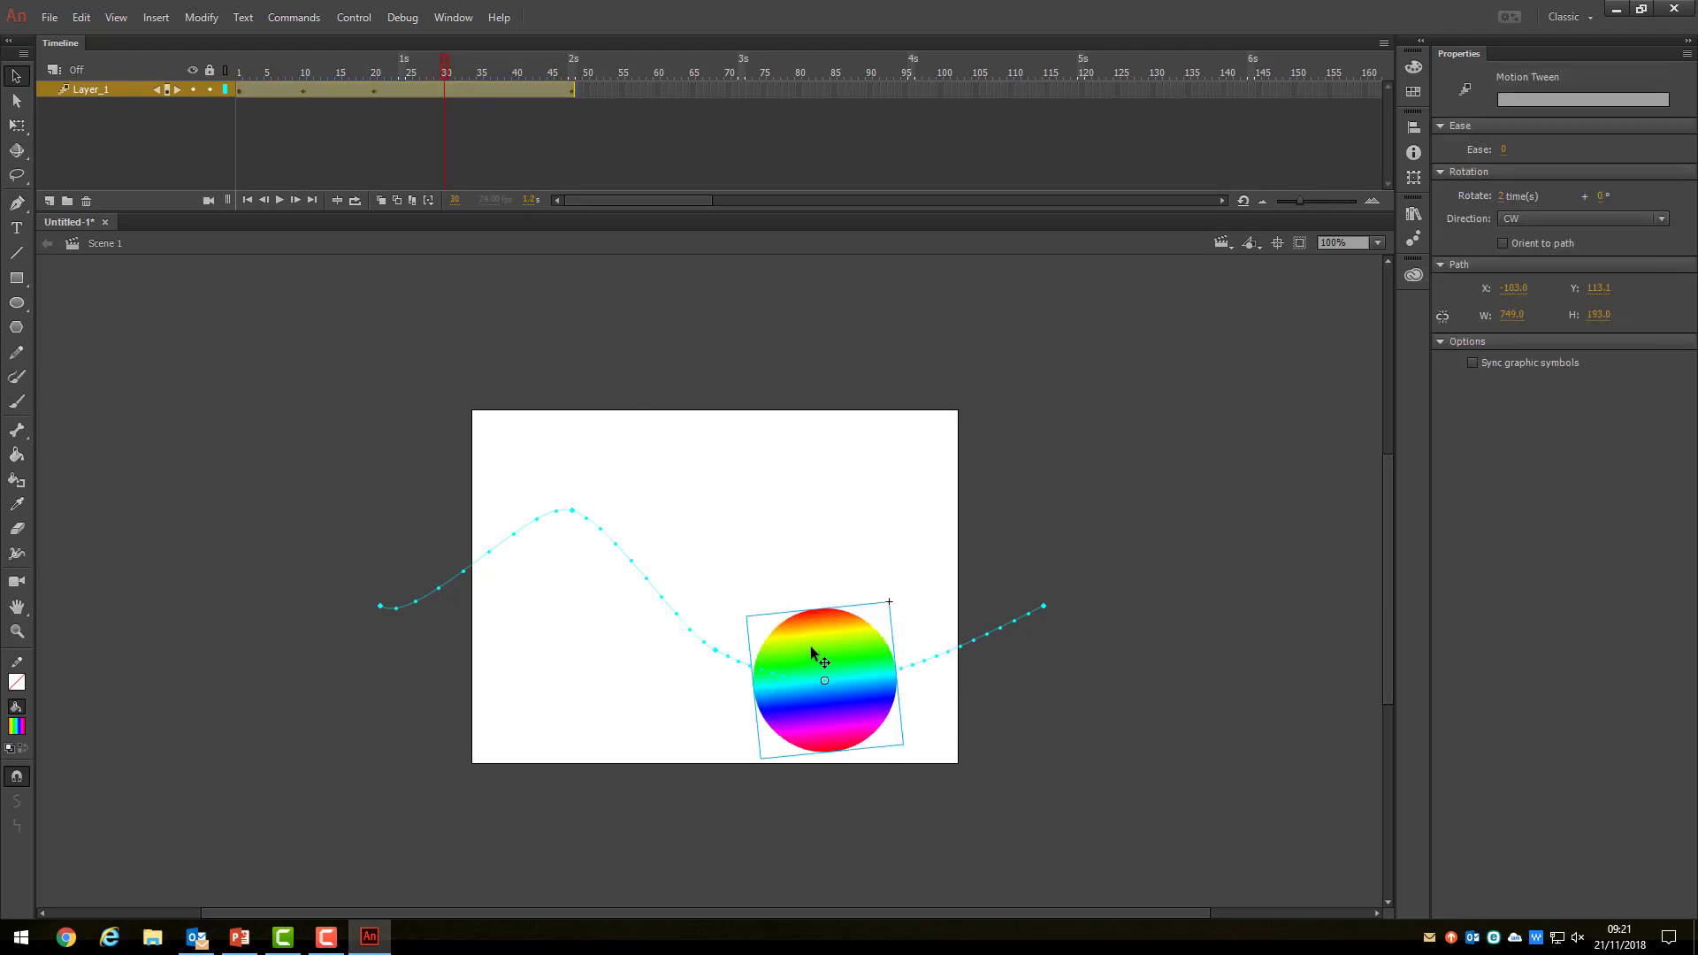
{"action": "left_click_drag", "start_coordinate": [811, 648], "coordinate": [826, 481]}
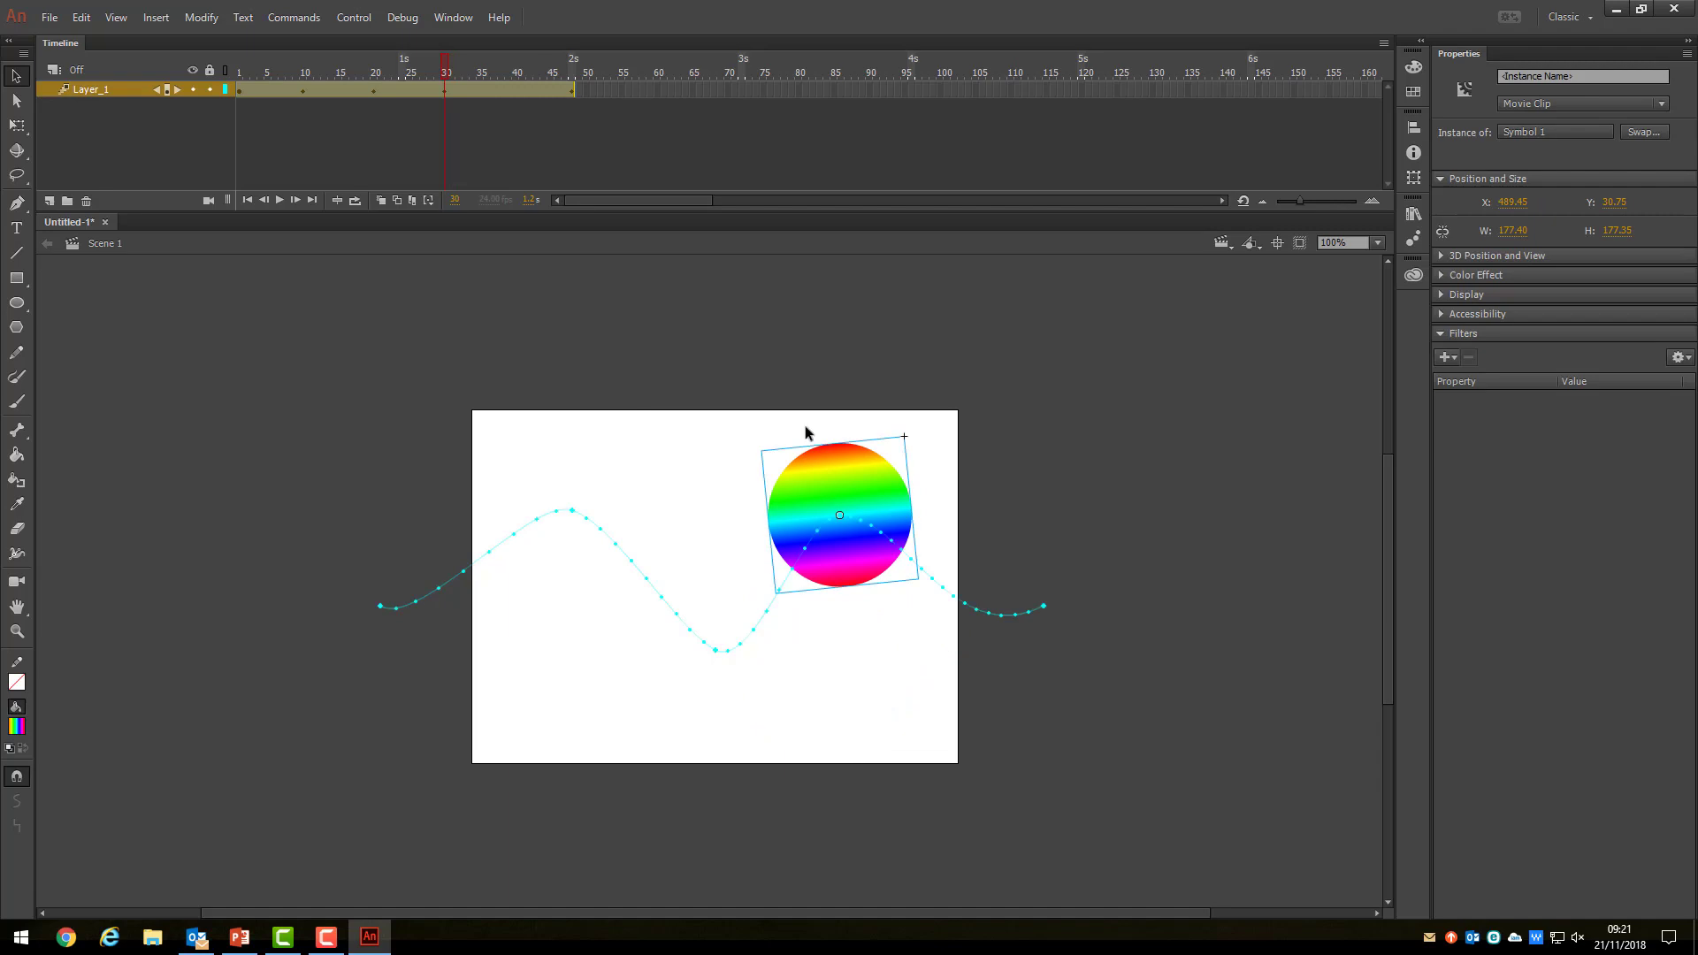
{"action": "left_click", "coordinate": [522, 90]}
{"action": "left_click", "coordinate": [954, 592]}
{"action": "left_click_drag", "start_coordinate": [954, 591], "coordinate": [946, 625]}
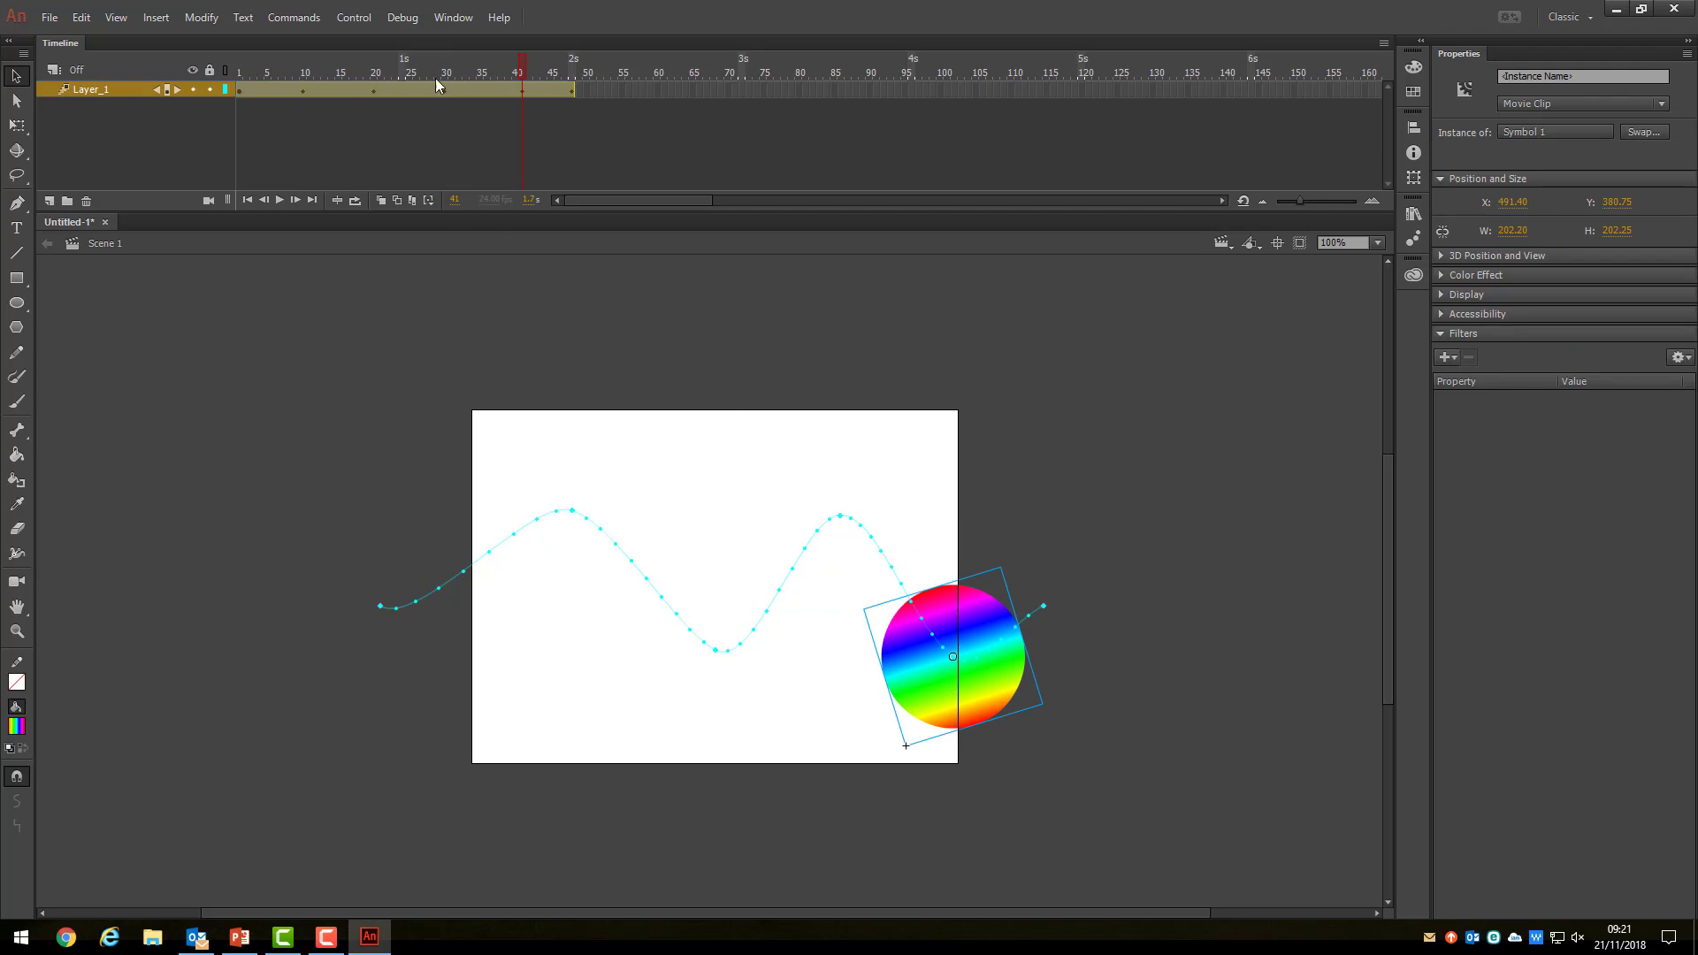
- Play the wavy animation on the stage, run a movie test of it, and close the preview
{"action": "left_click", "coordinate": [354, 18]}
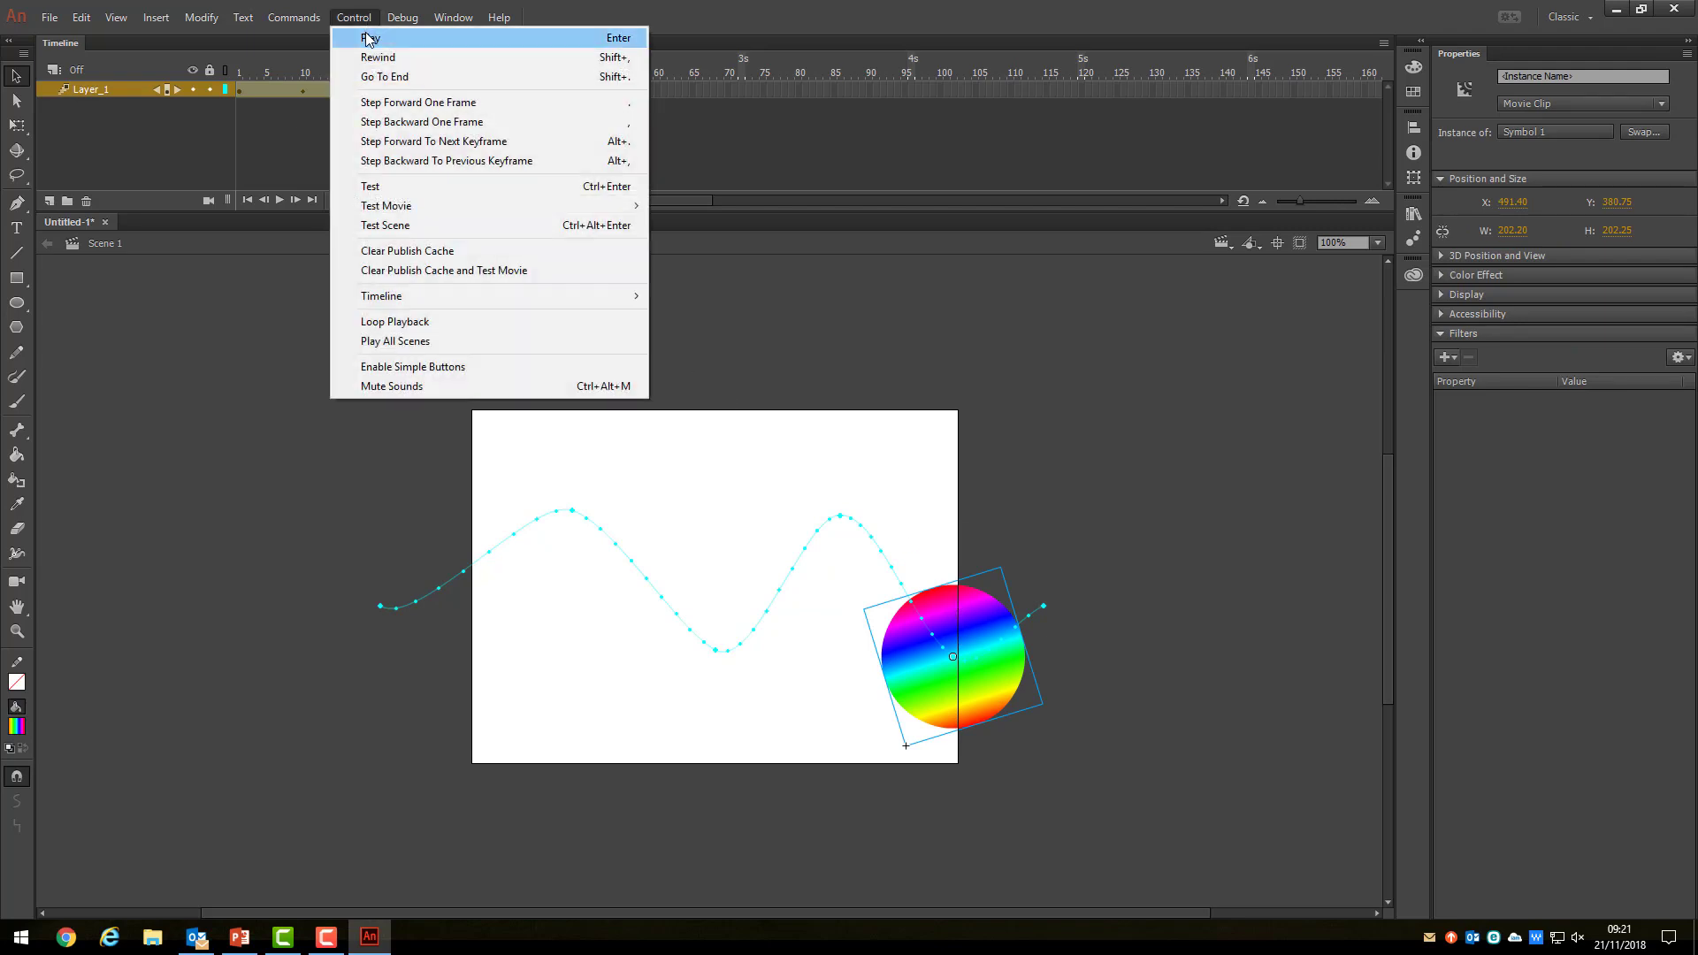
{"action": "left_click", "coordinate": [366, 35]}
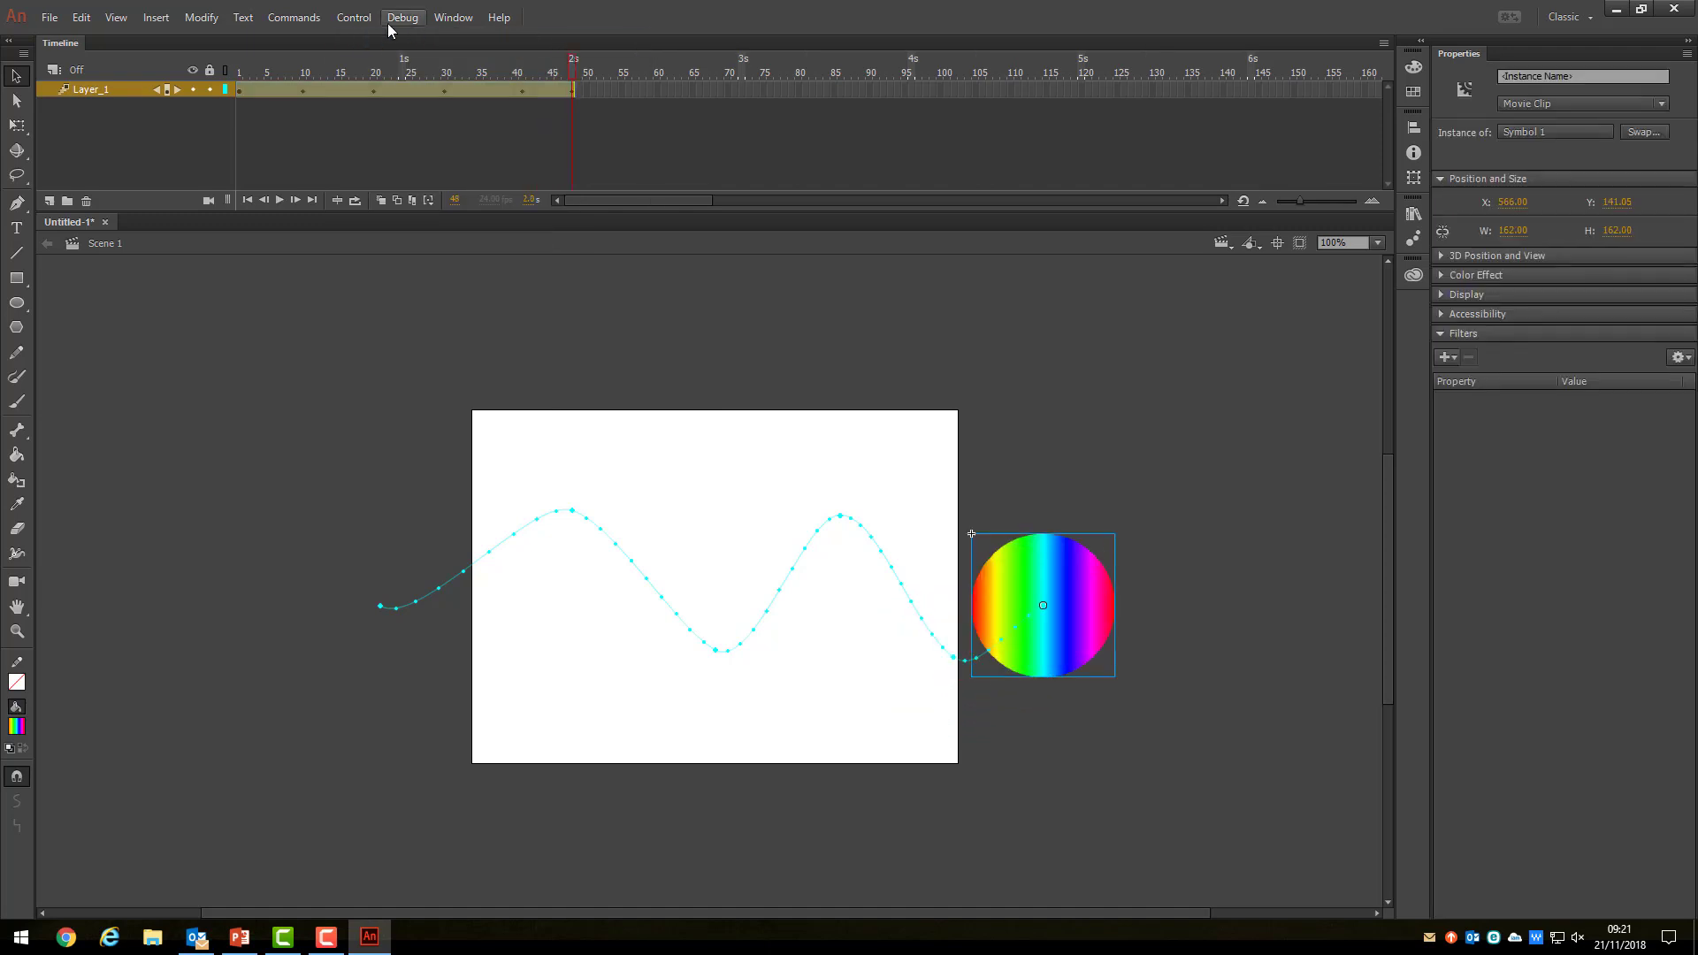
{"action": "left_click", "coordinate": [354, 18]}
{"action": "left_click", "coordinate": [389, 184]}
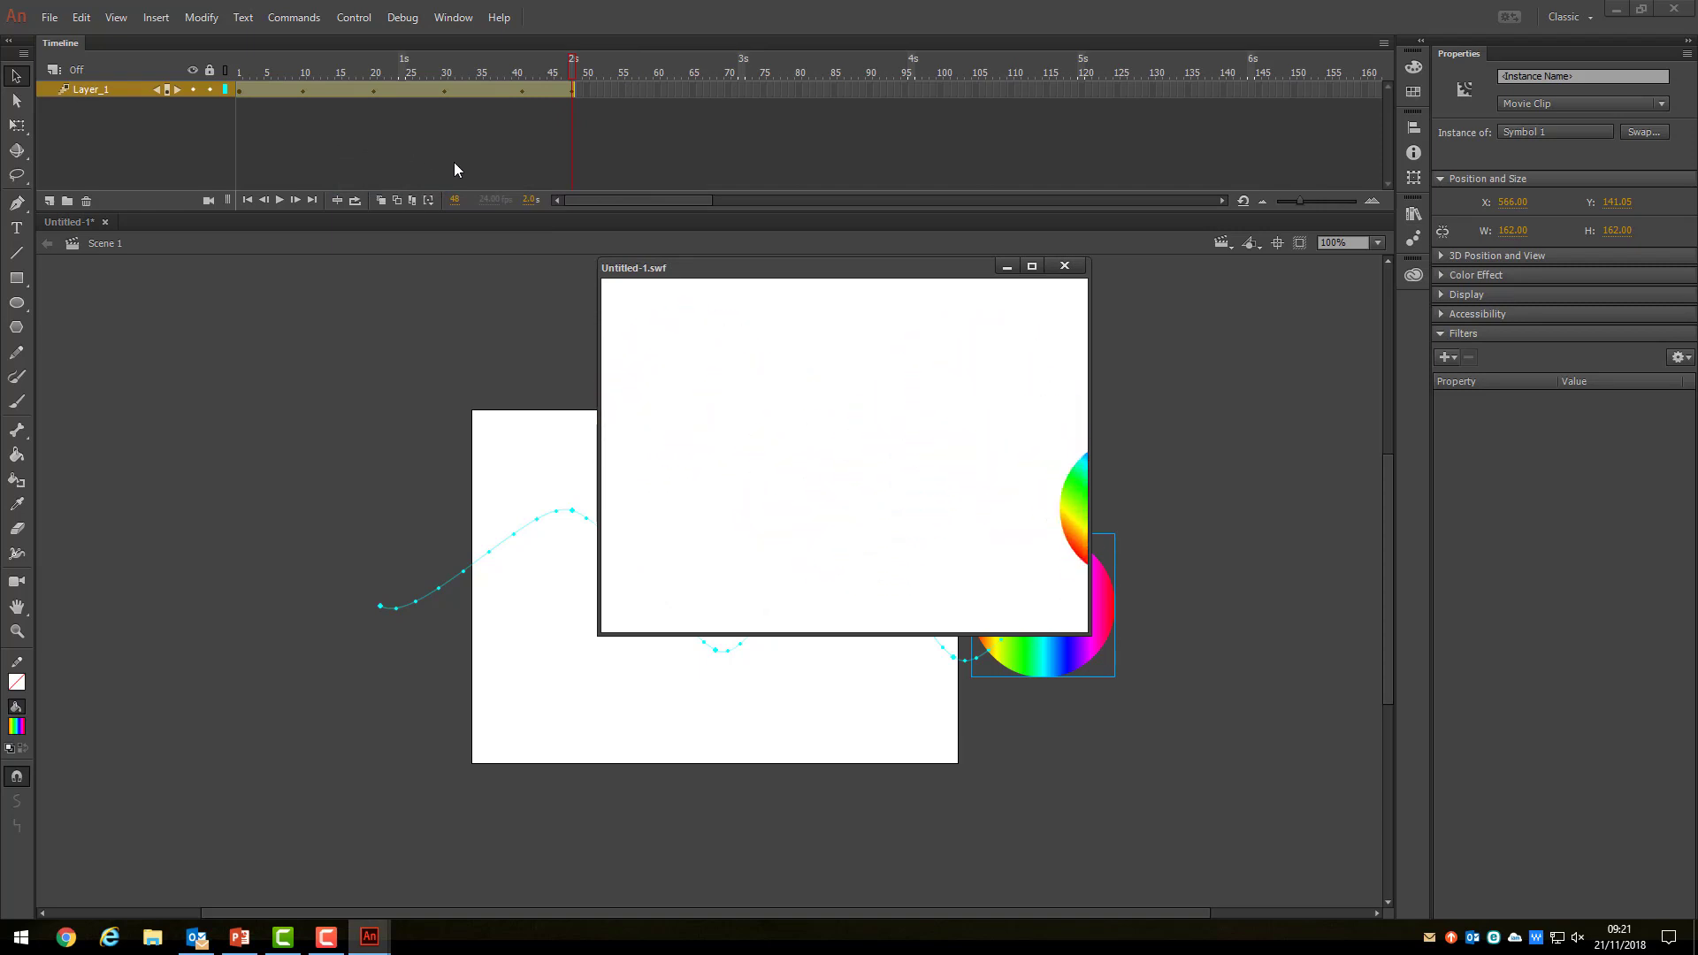
{"action": "left_click", "coordinate": [1065, 266]}
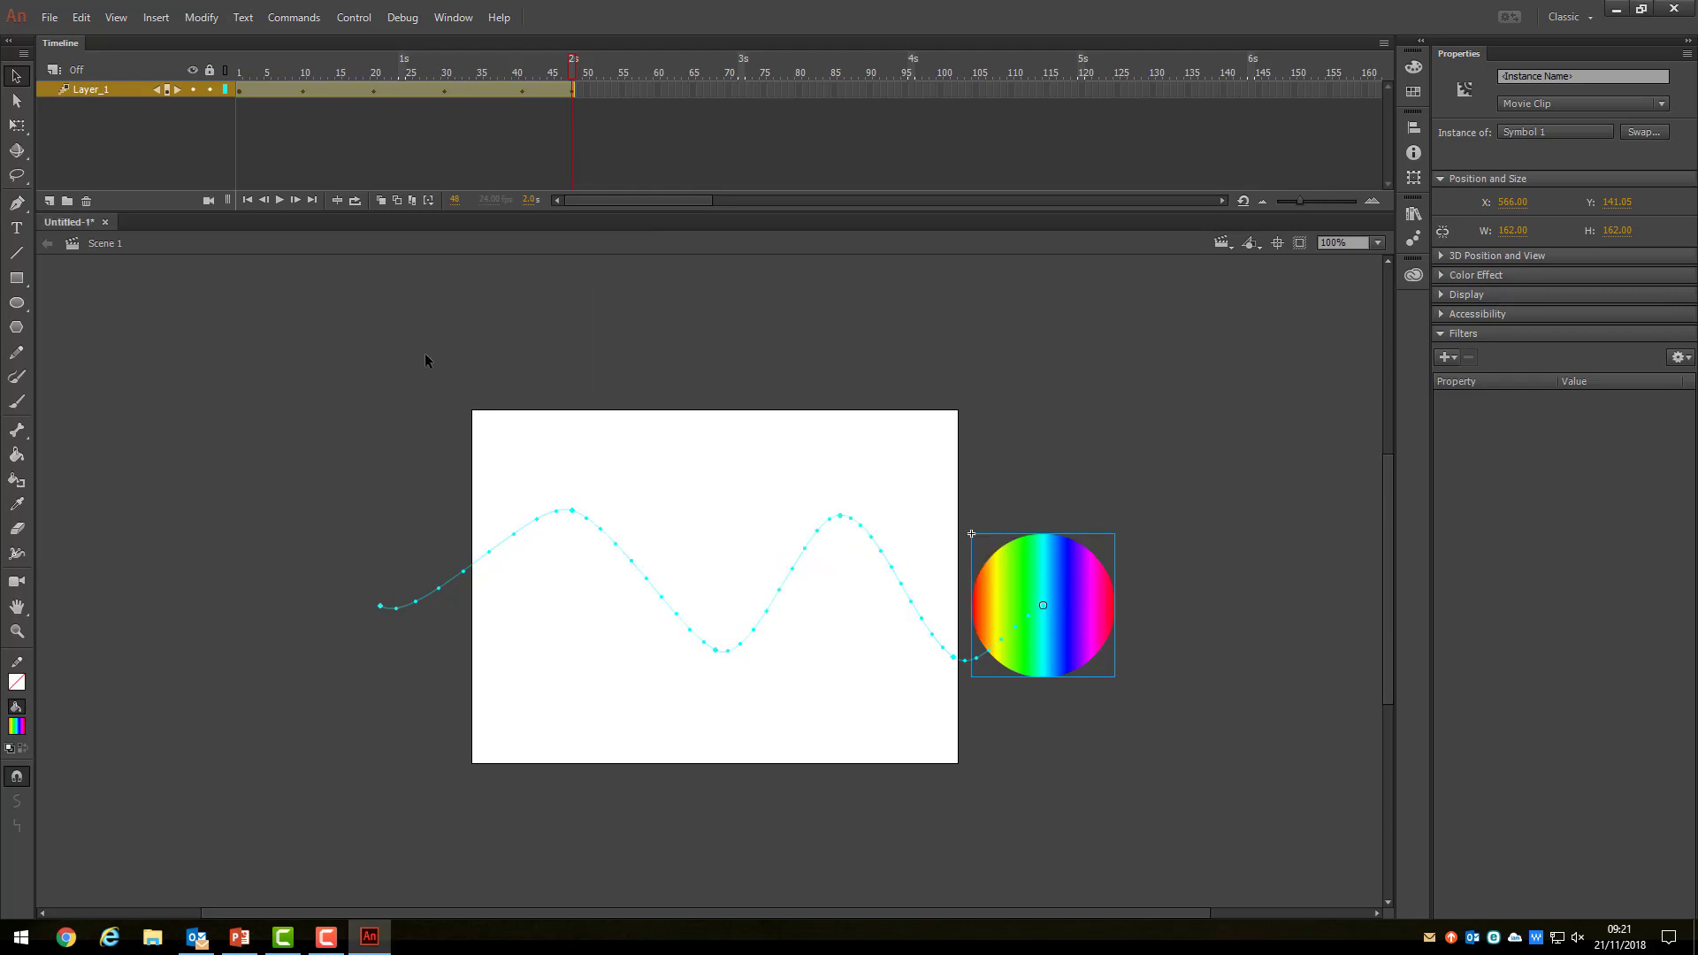